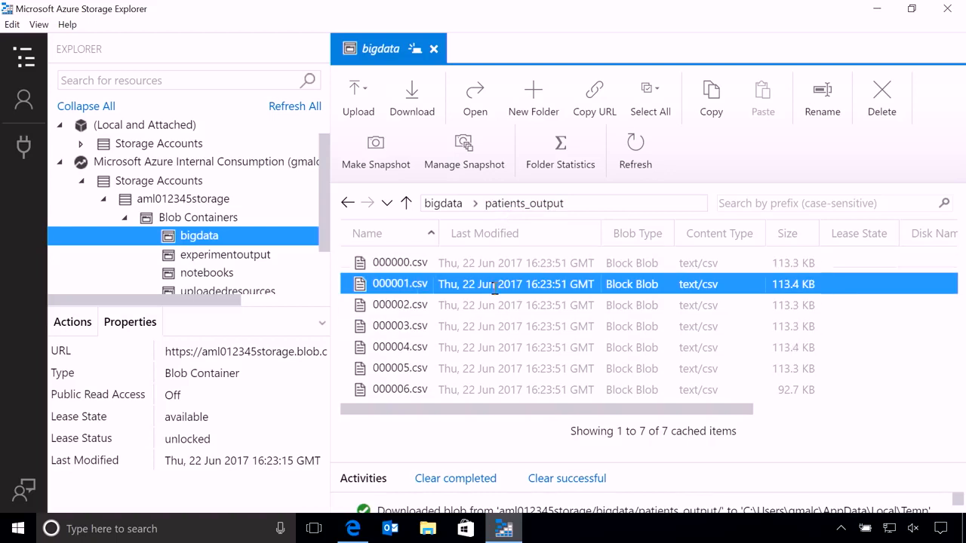
pyautogui.keyDown('ctrl'); pyautogui.click(487, 326); pyautogui.keyUp('ctrl')
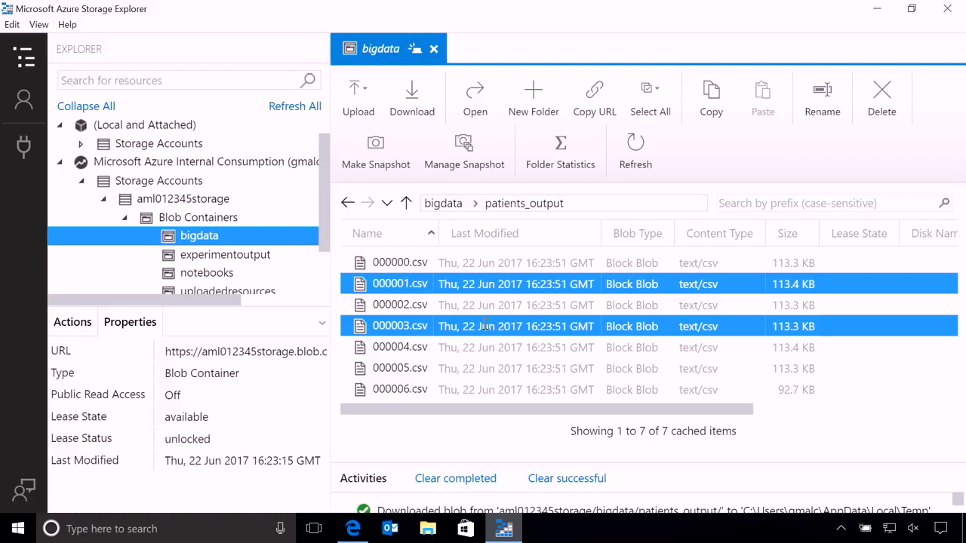
pyautogui.keyDown('shift'); pyautogui.click(457, 314); pyautogui.keyUp('shift')
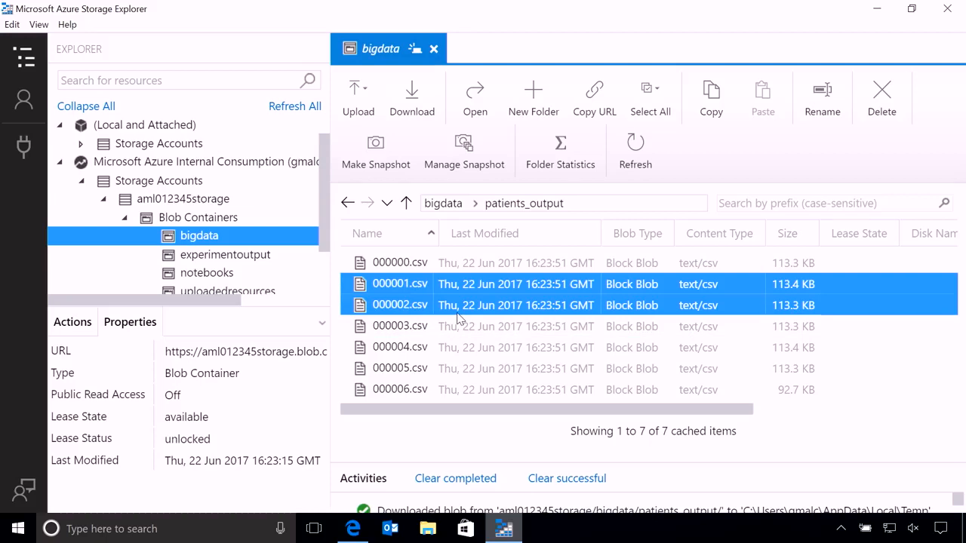
pyautogui.keyDown('ctrl'); pyautogui.click(458, 312); pyautogui.keyUp('ctrl')
pyautogui.keyDown('ctrl'); pyautogui.click(505, 346); pyautogui.keyUp('ctrl')
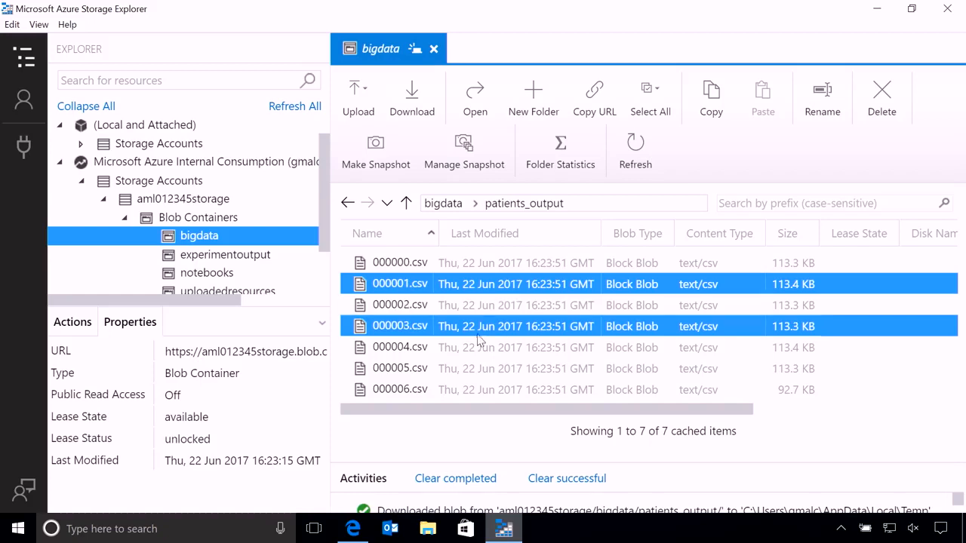
# Open 000000.csv from the patients_output folder of the bigdata container, confirming that it may be opened
pyautogui.click(409, 261)
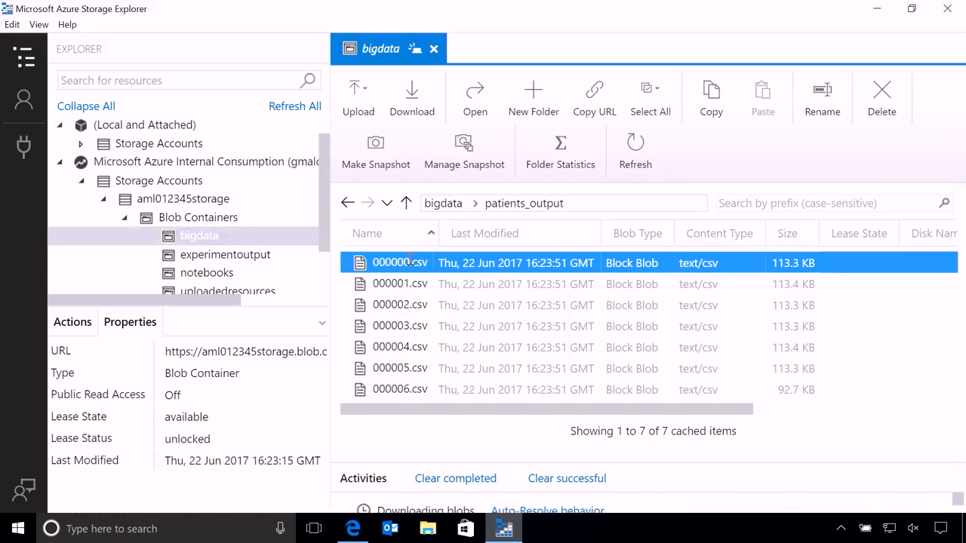
pyautogui.doubleClick(409, 261)
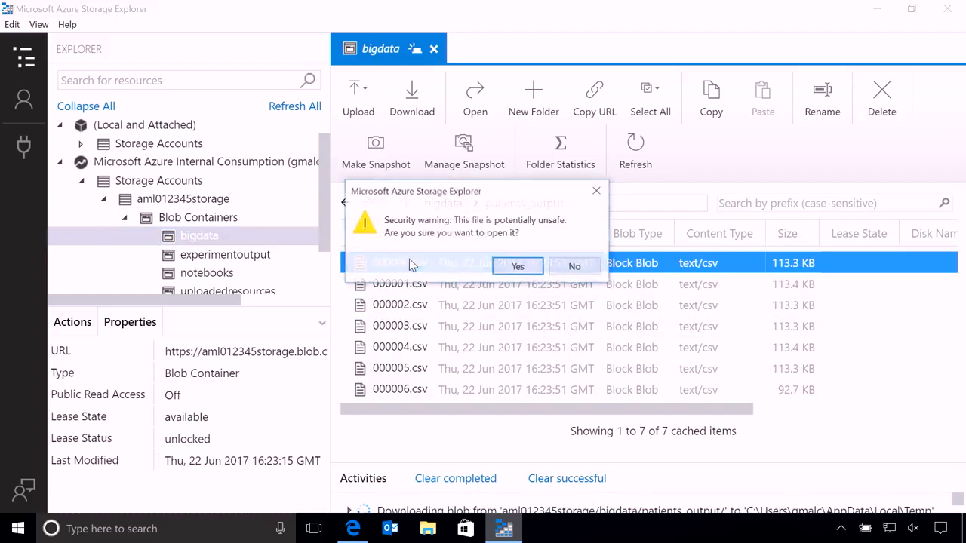
pyautogui.click(528, 264)
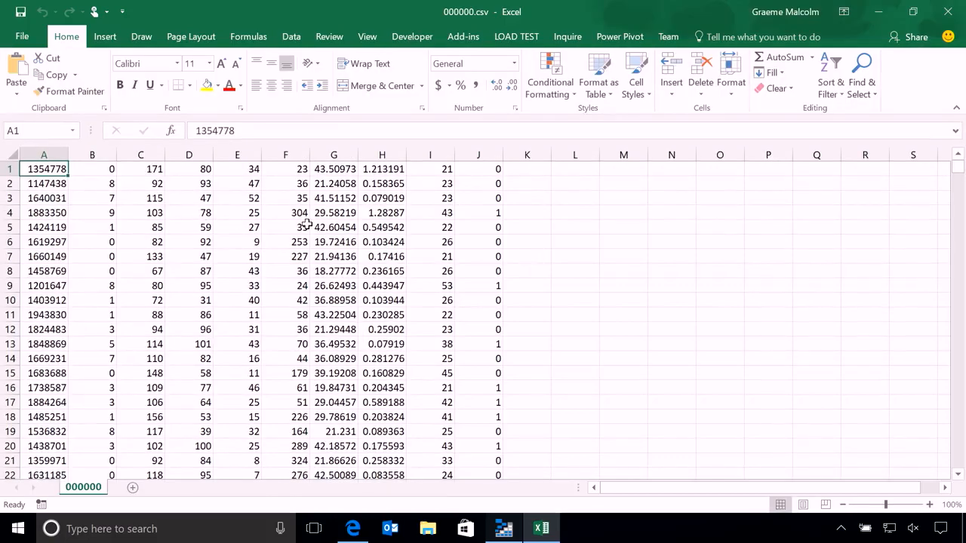
# Examine the patient records in the opened CSV file at 130% zoom and close the workbook
pyautogui.click(929, 504)
pyautogui.click(929, 504)
pyautogui.click(929, 504)
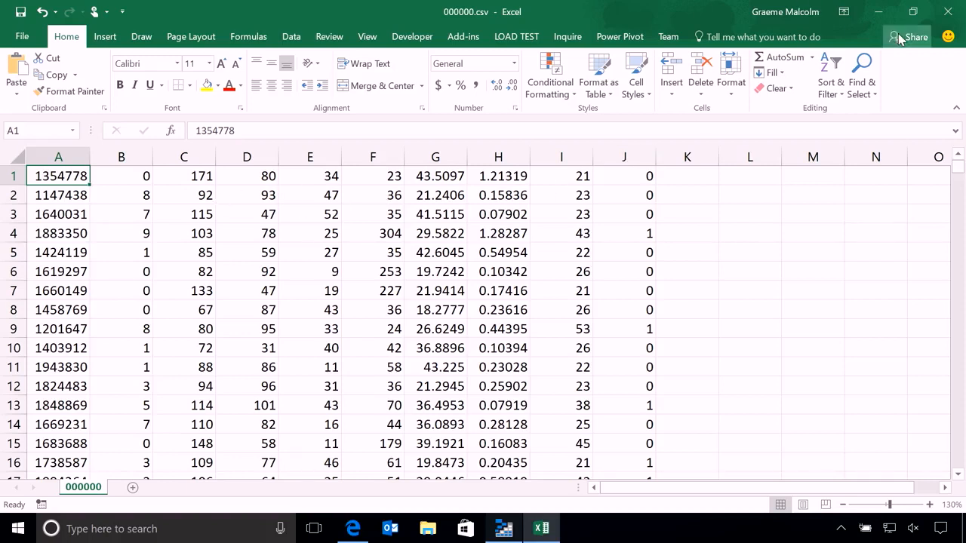
pyautogui.click(946, 13)
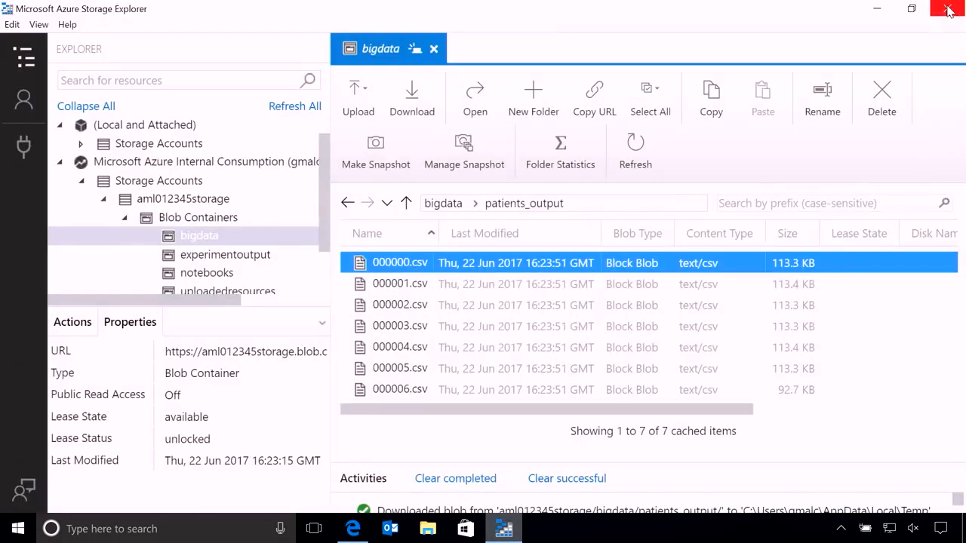
pyautogui.keyDown('ctrl'); pyautogui.click(528, 347); pyautogui.keyUp('ctrl')
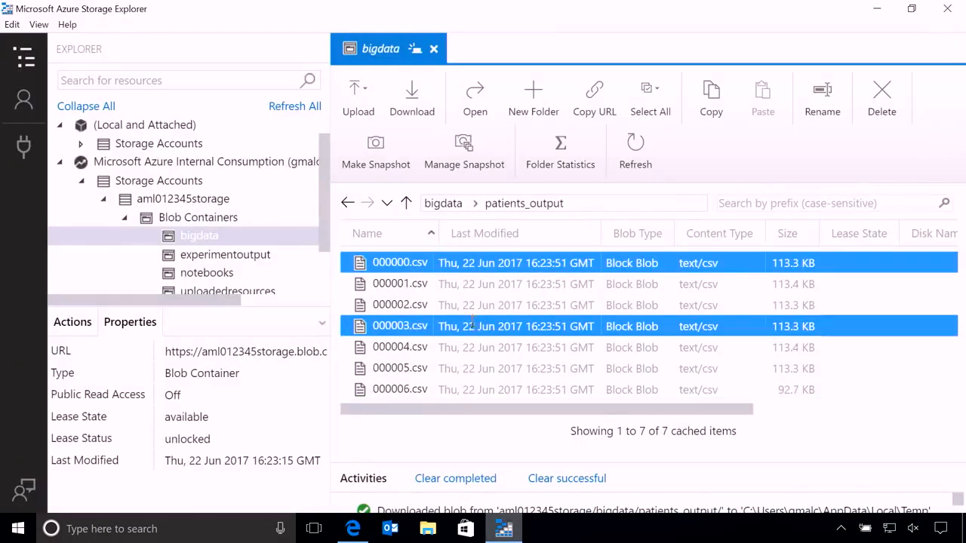
pyautogui.keyDown('ctrl'); pyautogui.click(528, 347); pyautogui.keyUp('ctrl')
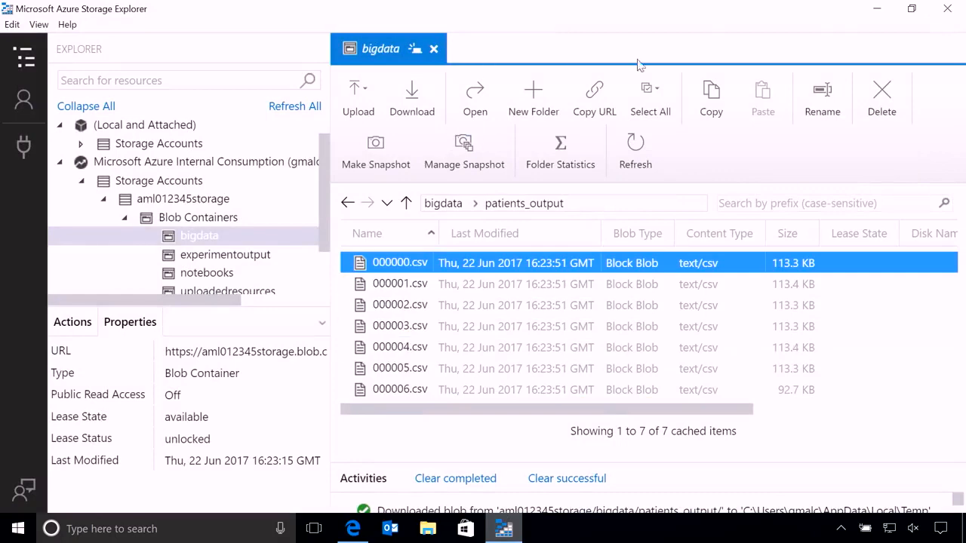
# Switch to Azure Machine Learning Studio in Edge and create a new blank experiment
pyautogui.click(878, 9)
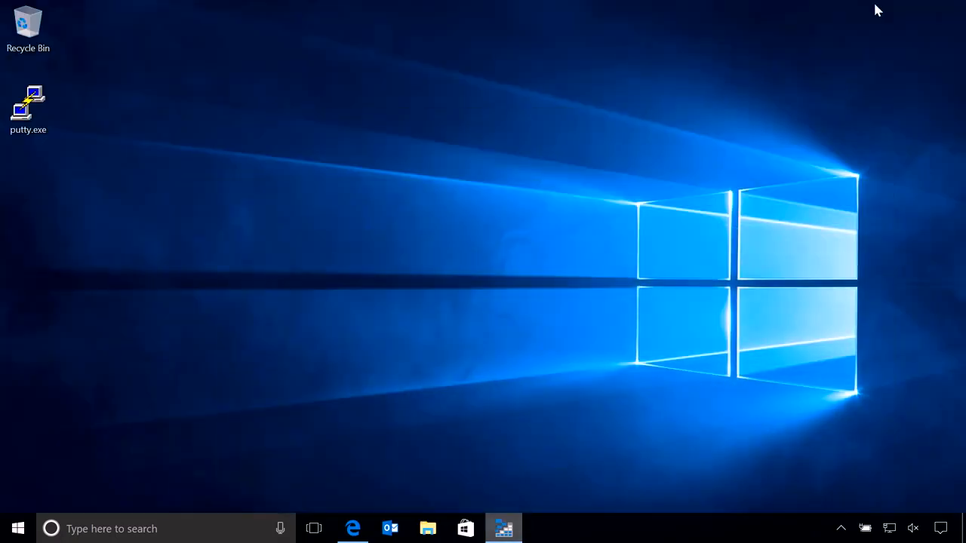
pyautogui.click(354, 528)
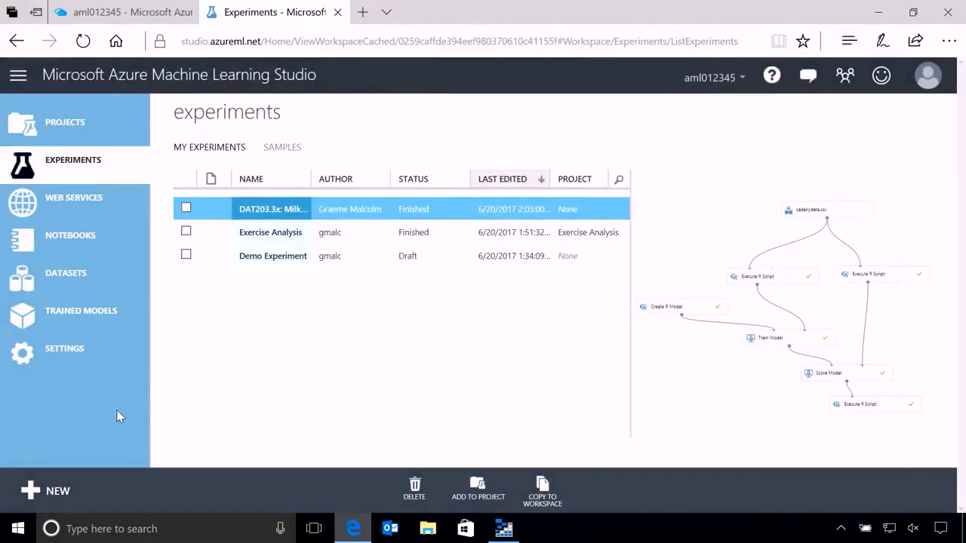
pyautogui.click(44, 492)
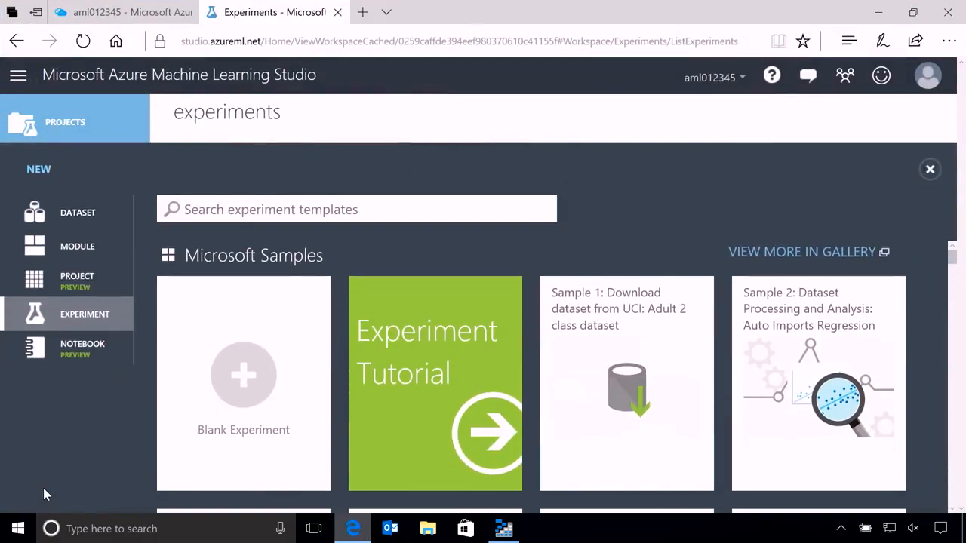
pyautogui.click(250, 364)
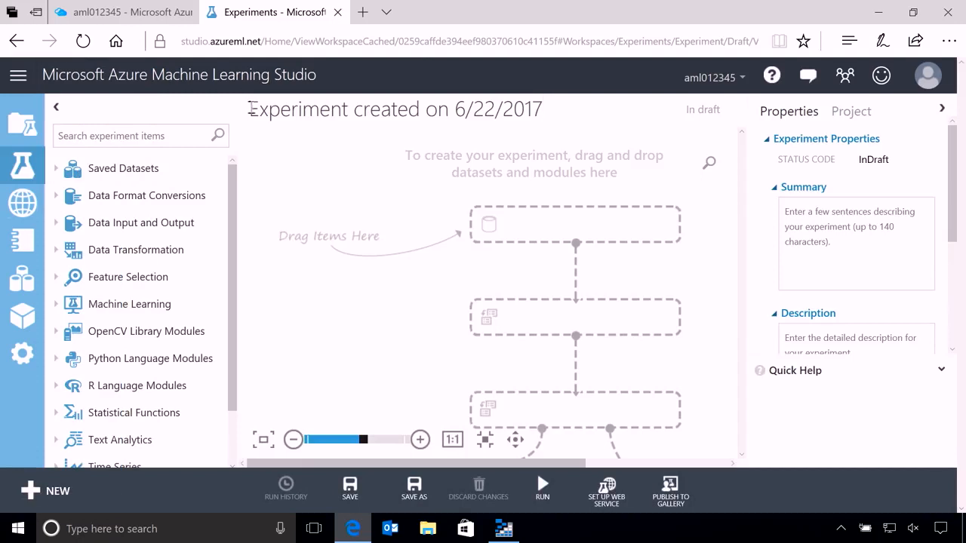
# Rename the experiment to Big Data Diabetes
pyautogui.moveTo(249, 109); pyautogui.dragTo(554, 102)
pyautogui.write('Bi')
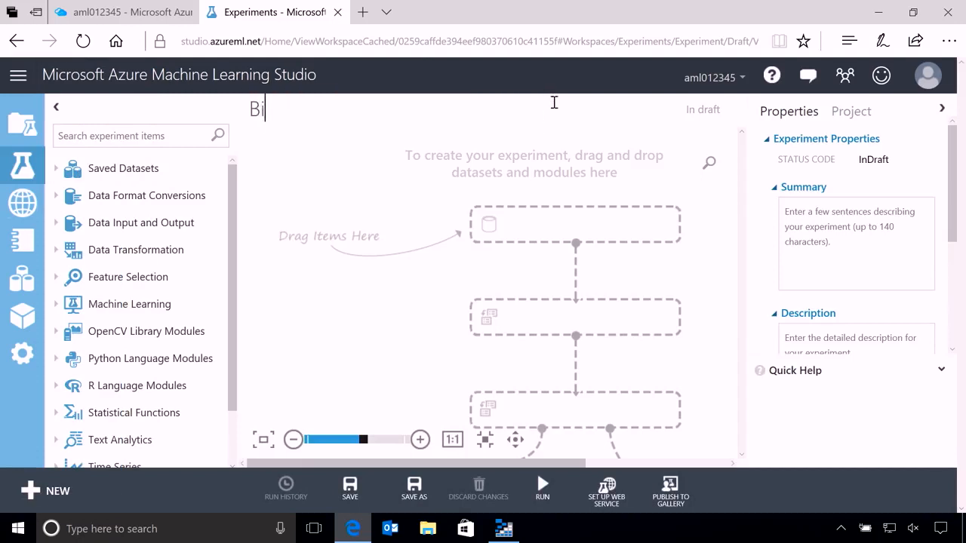
pyautogui.write('g Data Diabetes')
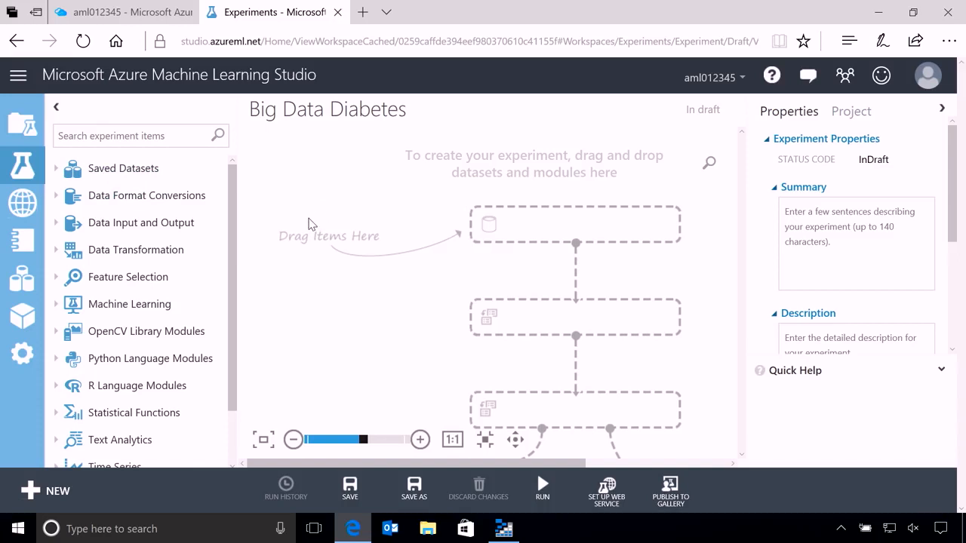
# Find the Import Data module by searching for Import and add it to the experiment canvas
pyautogui.click(60, 229)
pyautogui.click(120, 131)
pyautogui.write('Import')
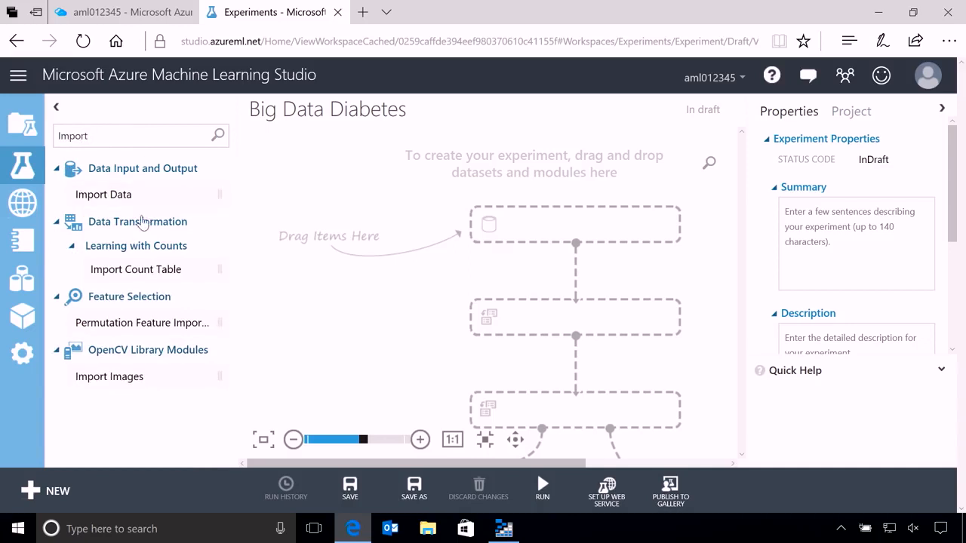
pyautogui.moveTo(108, 198); pyautogui.dragTo(463, 221)
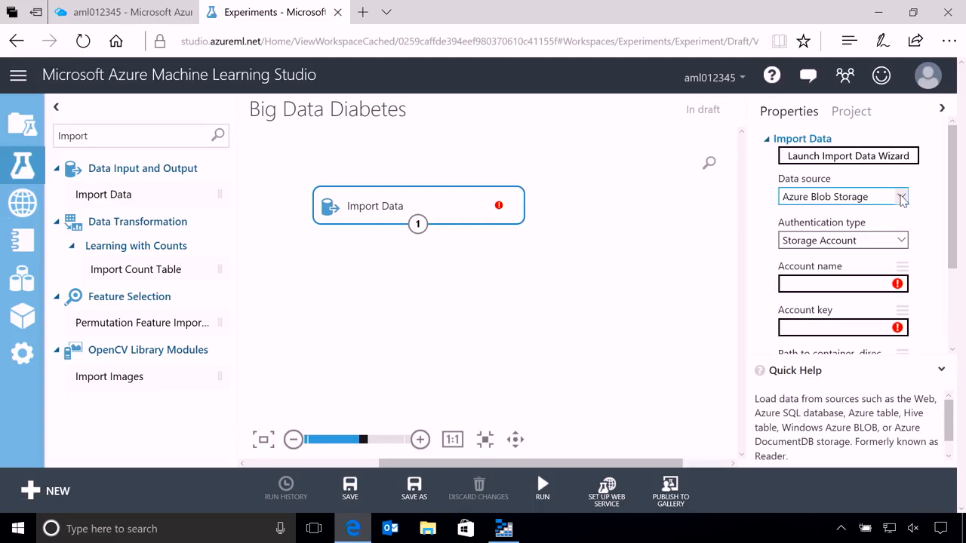
# Keep Azure Blob Storage as the module's data source and review its account, key, path and file format settings
pyautogui.click(901, 198)
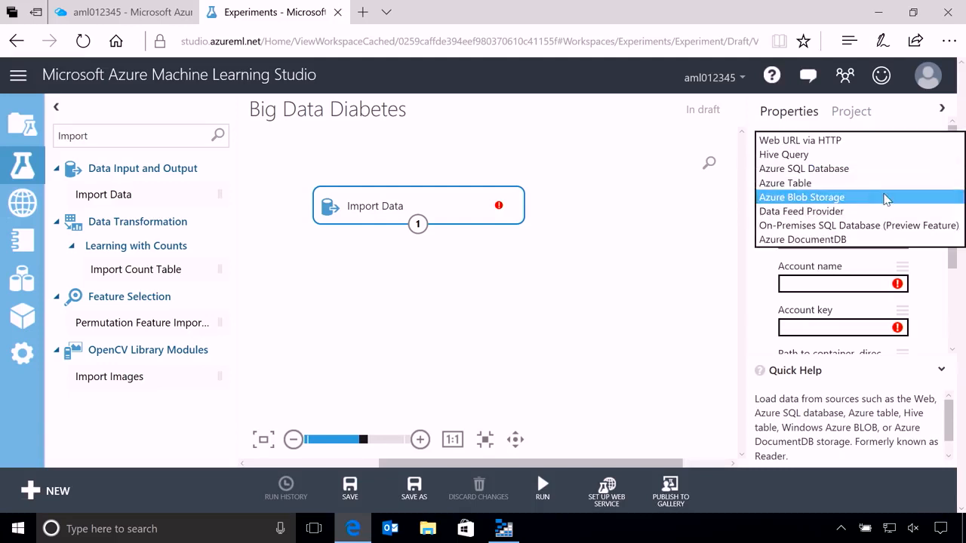
pyautogui.click(849, 197)
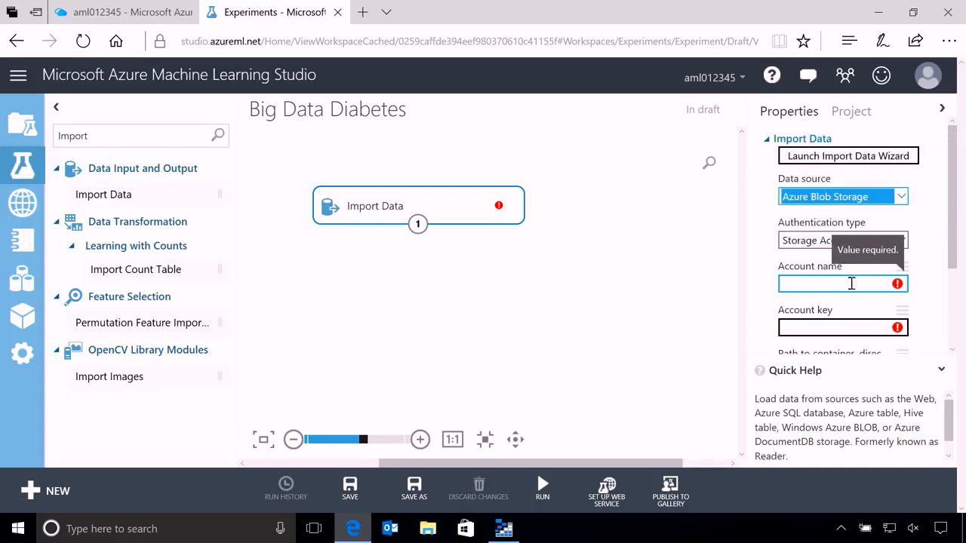
pyautogui.moveTo(949, 198); pyautogui.dragTo(953, 257)
pyautogui.click(838, 235)
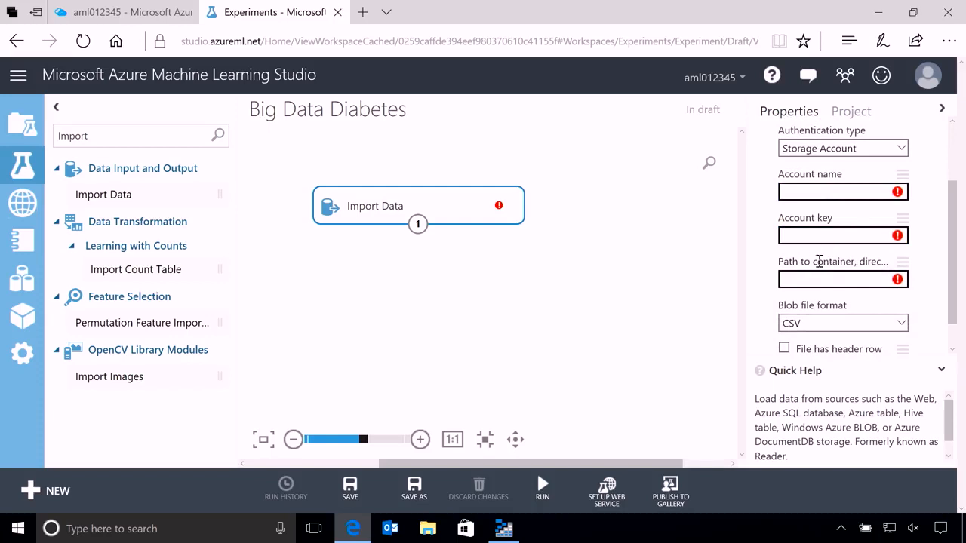
pyautogui.click(802, 277)
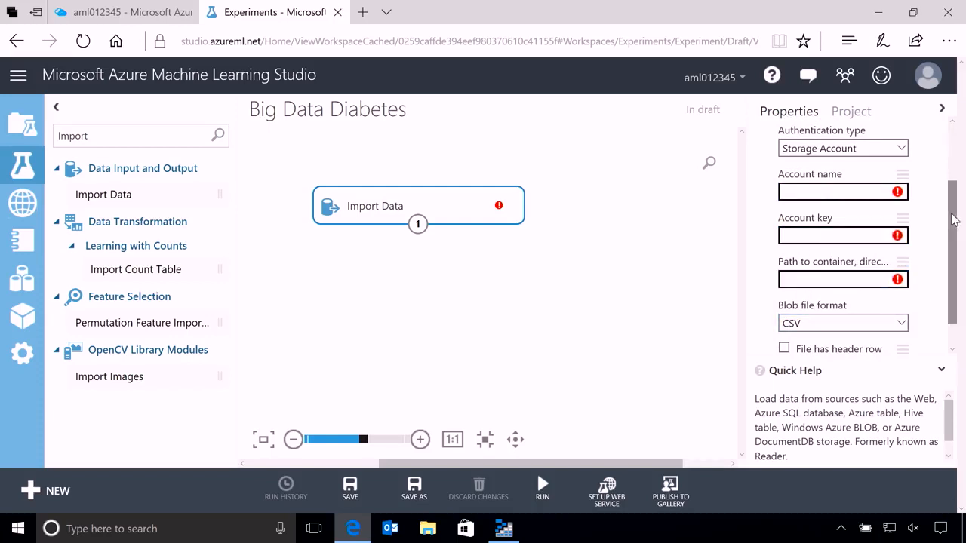
pyautogui.scroll(2, 953, 219)
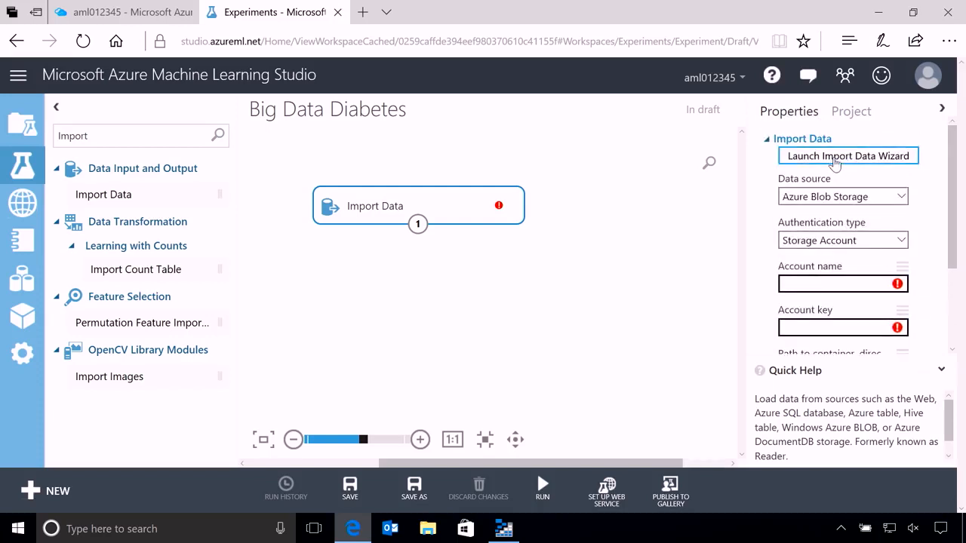
# Launch the Import Data wizard and continue with Azure Blob Storage as the source
pyautogui.click(835, 161)
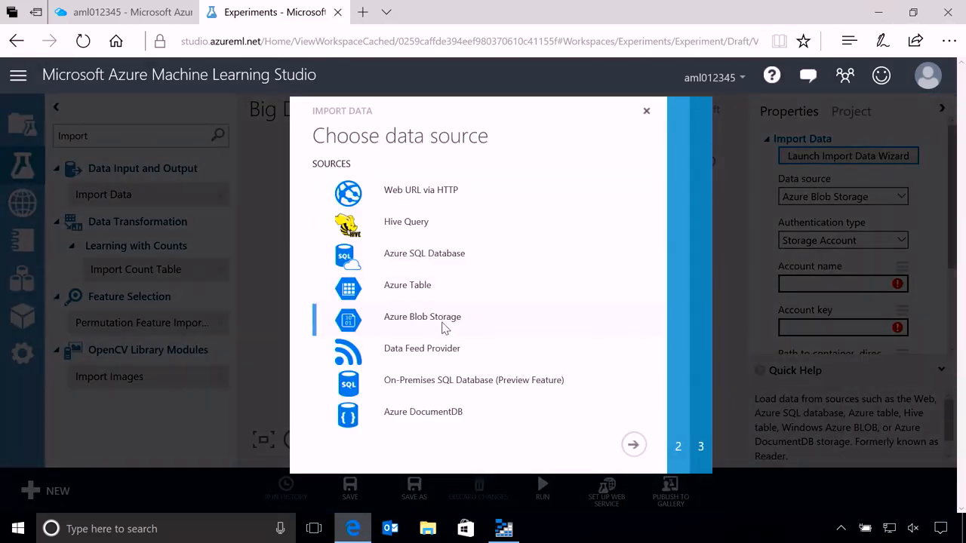
pyautogui.click(633, 445)
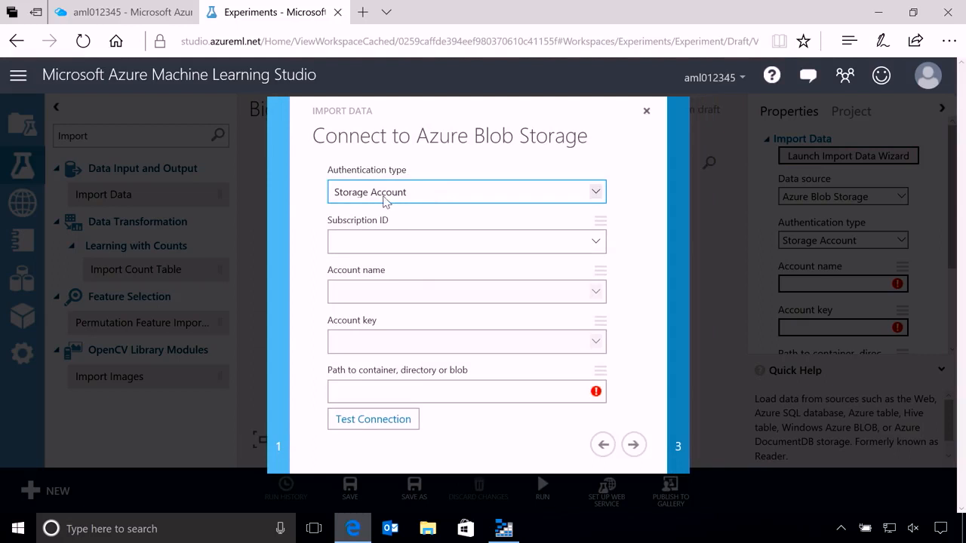
# Try the Public or SAS authentication type and switch back to Storage Account
pyautogui.click(595, 192)
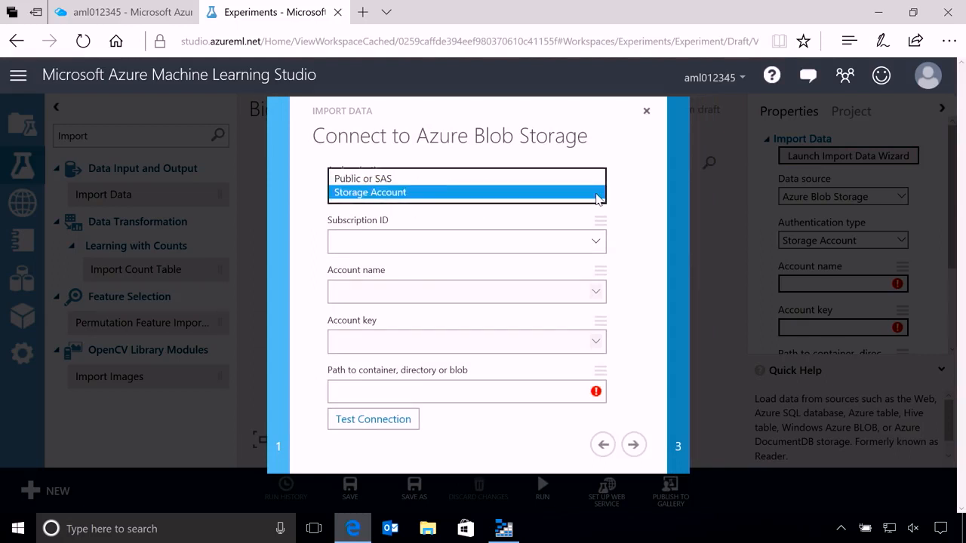
pyautogui.click(524, 180)
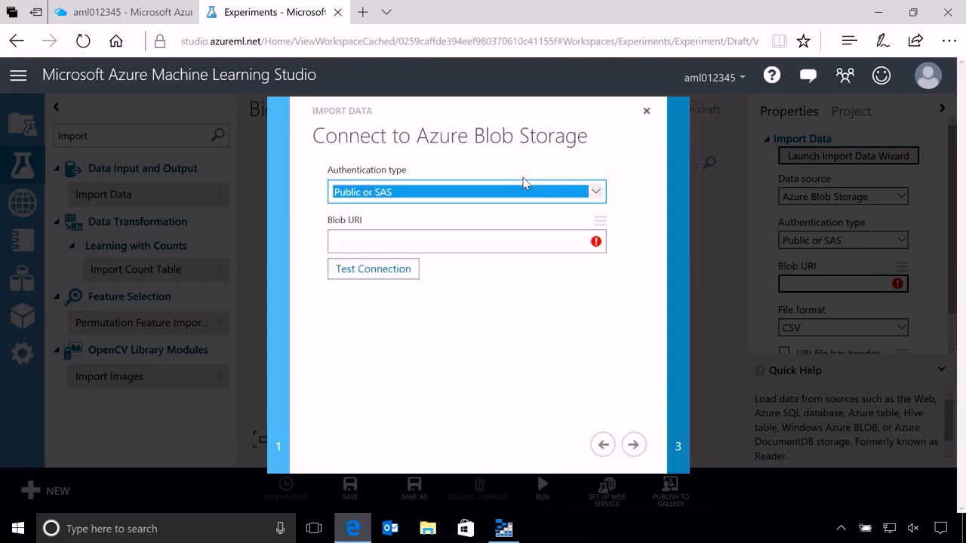
pyautogui.click(550, 192)
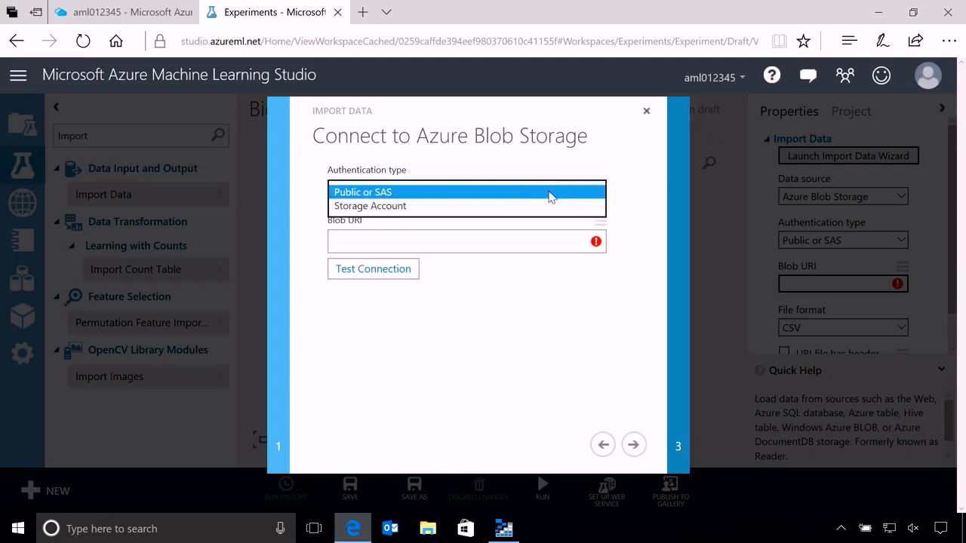
pyautogui.click(491, 208)
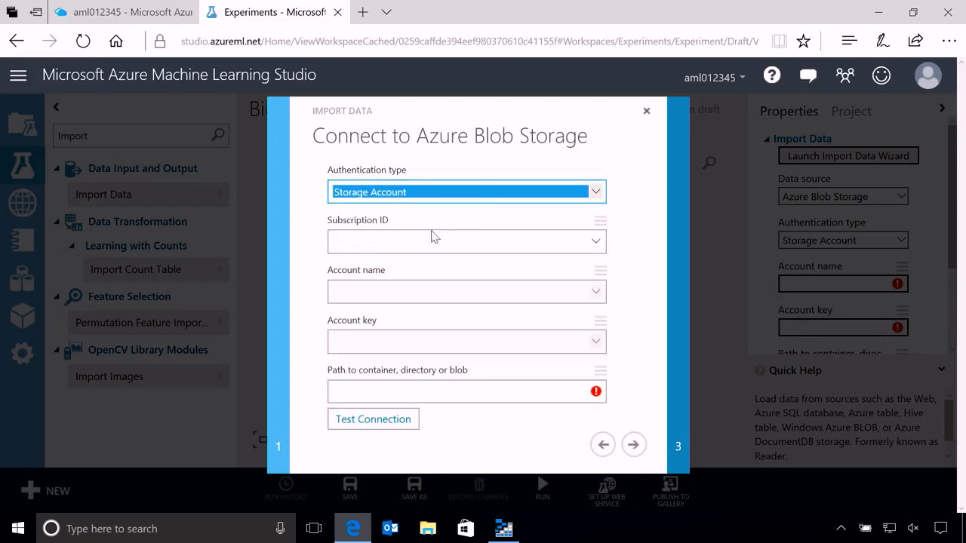
# Set the connection's subscription to Microsoft Azure Internal Consumption and account name to aml012345storage, and choose the primary key as account key
pyautogui.click(597, 242)
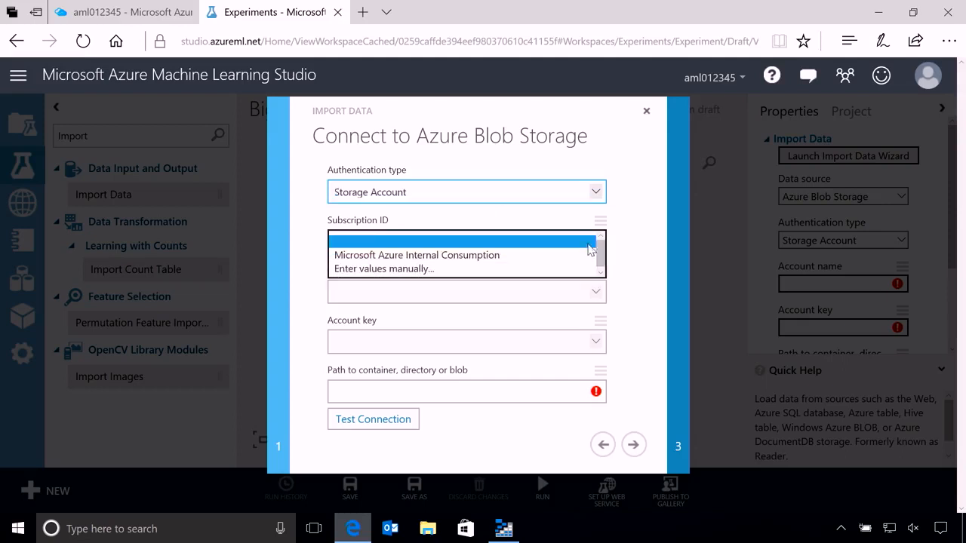
pyautogui.click(517, 257)
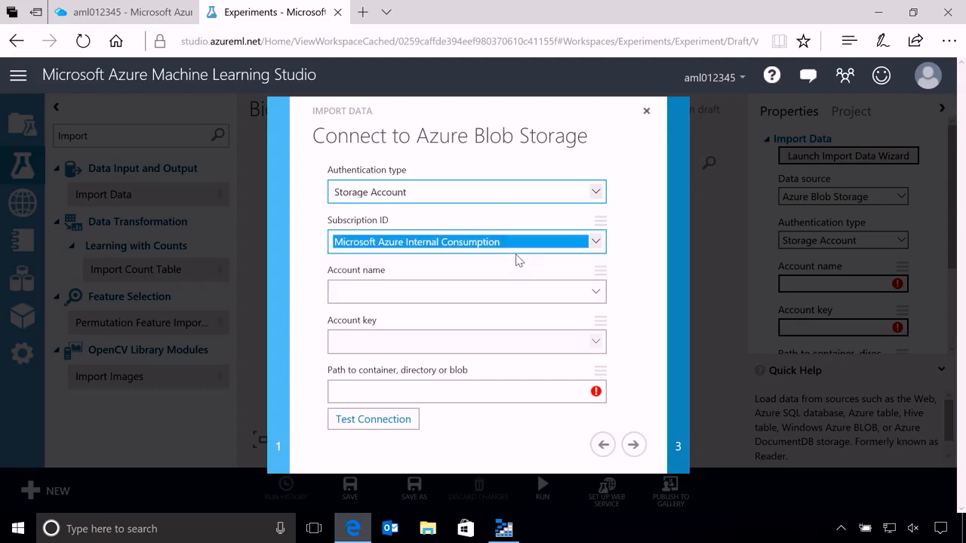
pyautogui.click(593, 291)
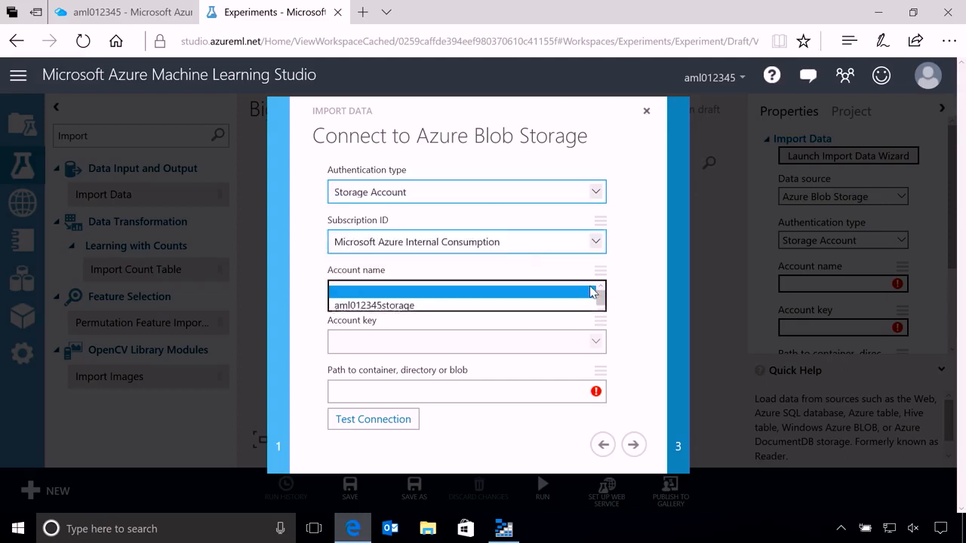
pyautogui.click(483, 306)
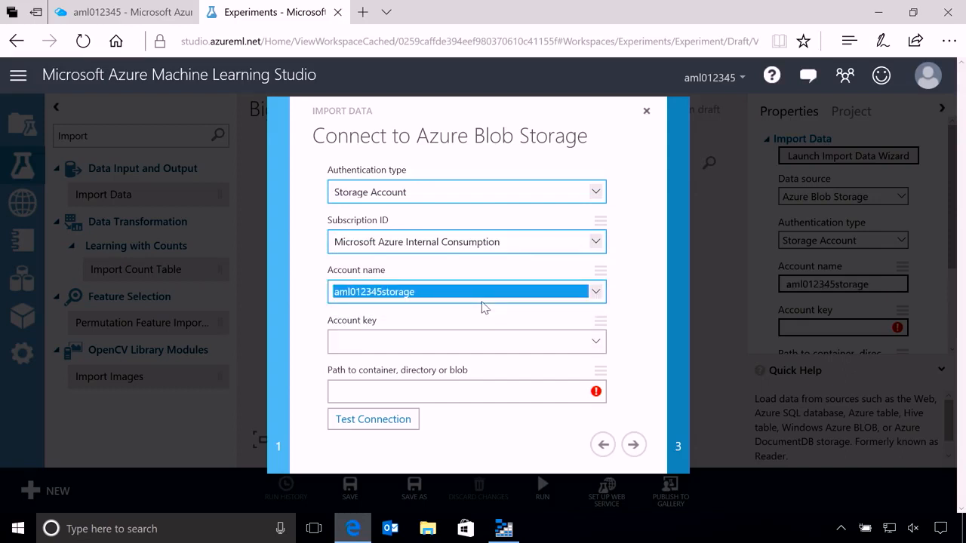
pyautogui.click(596, 343)
pyautogui.click(478, 354)
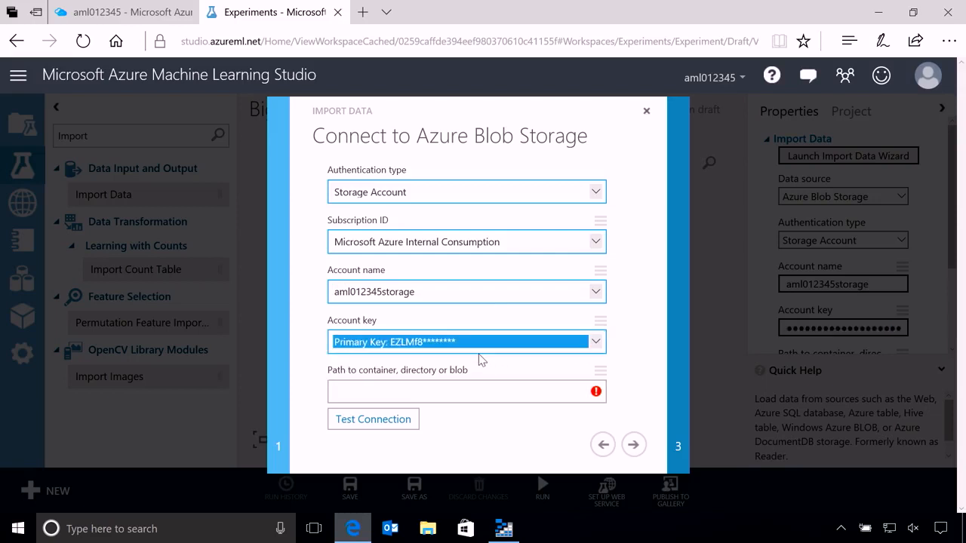
pyautogui.click(634, 347)
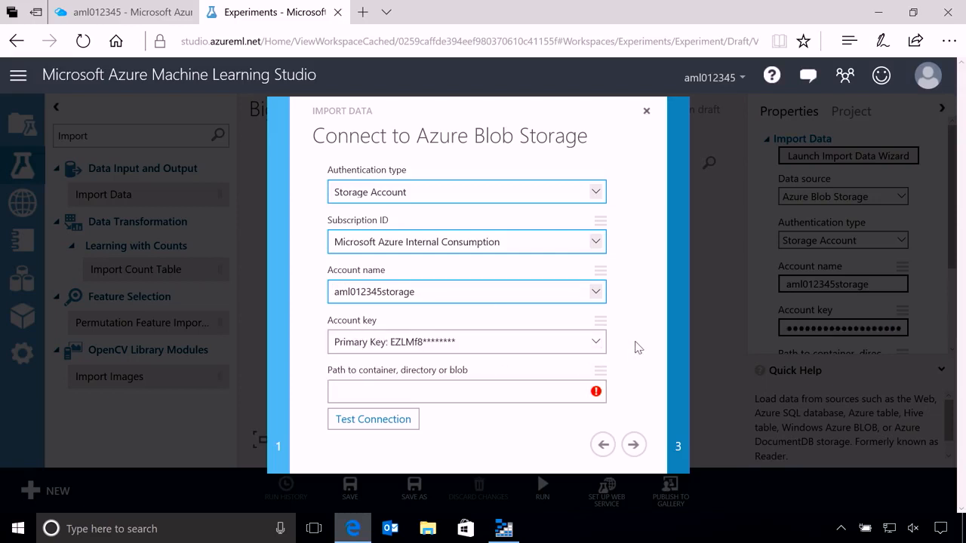
# Set the blob path to bigdata/patients_output, test the connection and continue to the import configuration
pyautogui.click(507, 398)
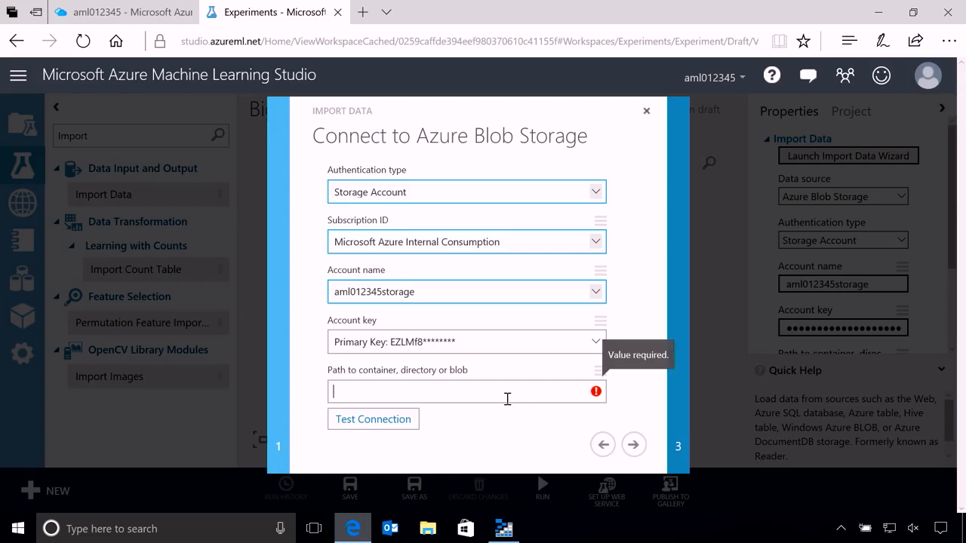
pyautogui.write('bigdata')
pyautogui.write('/patien')
pyautogui.write('ts_output')
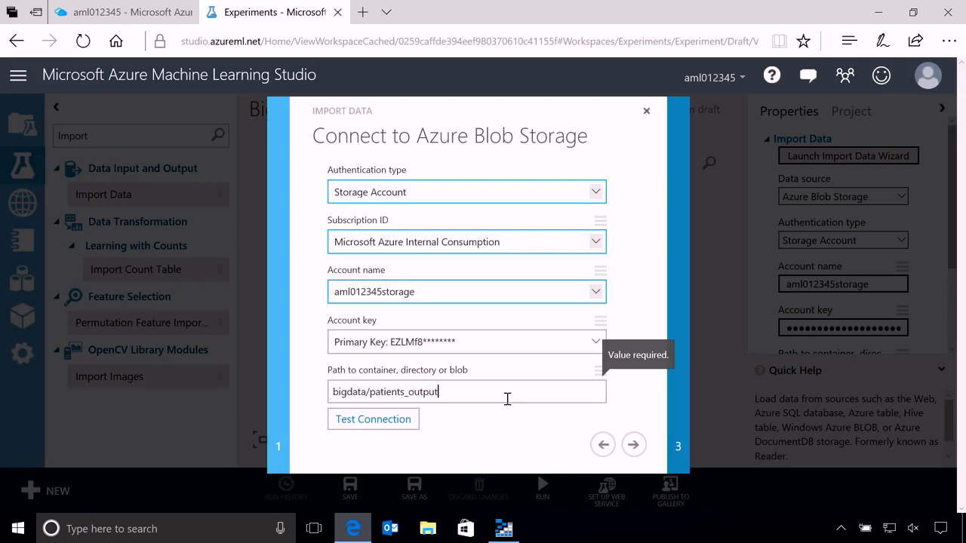
pyautogui.click(387, 422)
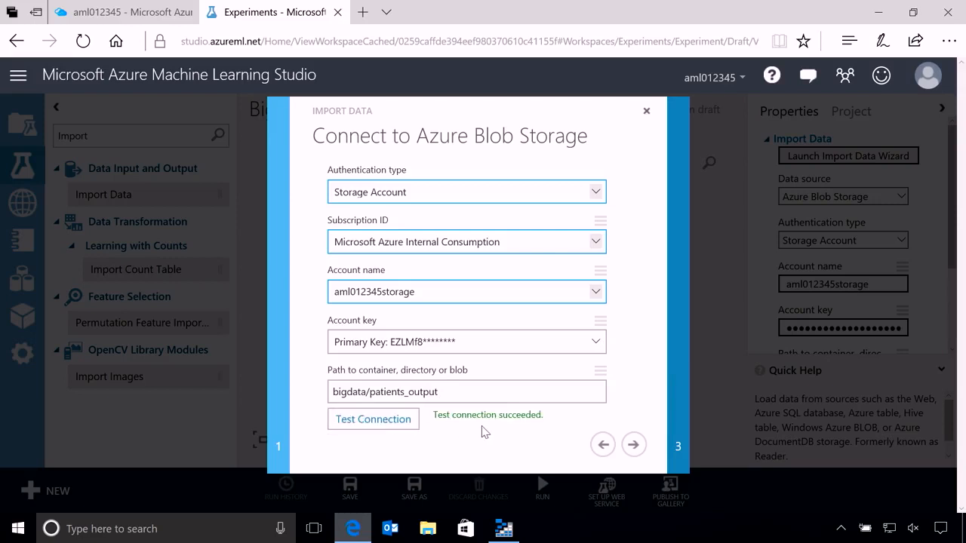
pyautogui.click(633, 446)
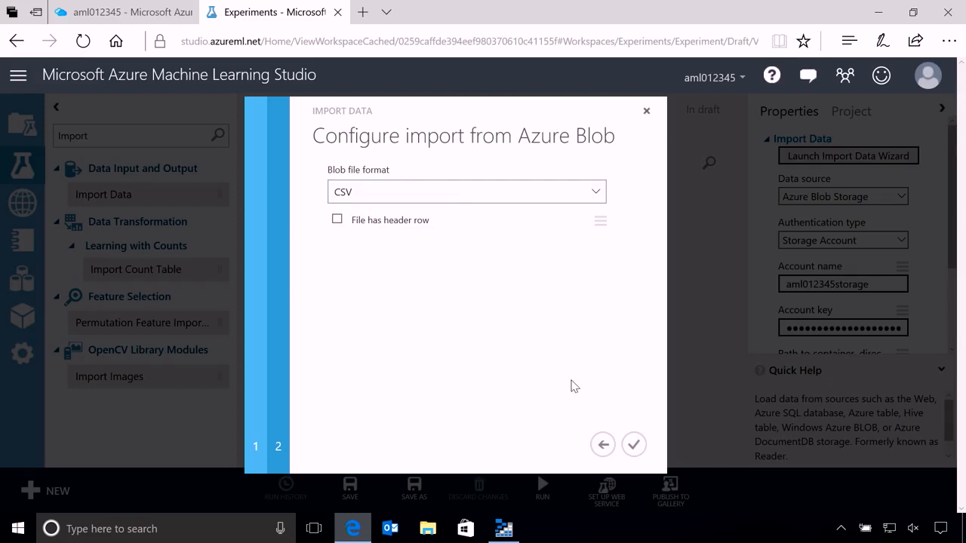
# Keep CSV as the blob file format without a header row and finish the import wizard
pyautogui.click(600, 198)
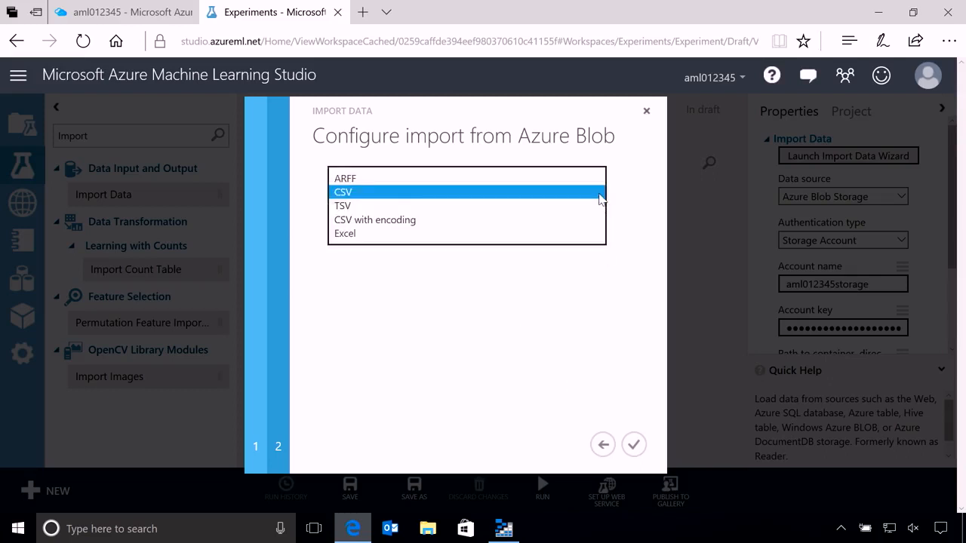
pyautogui.click(600, 198)
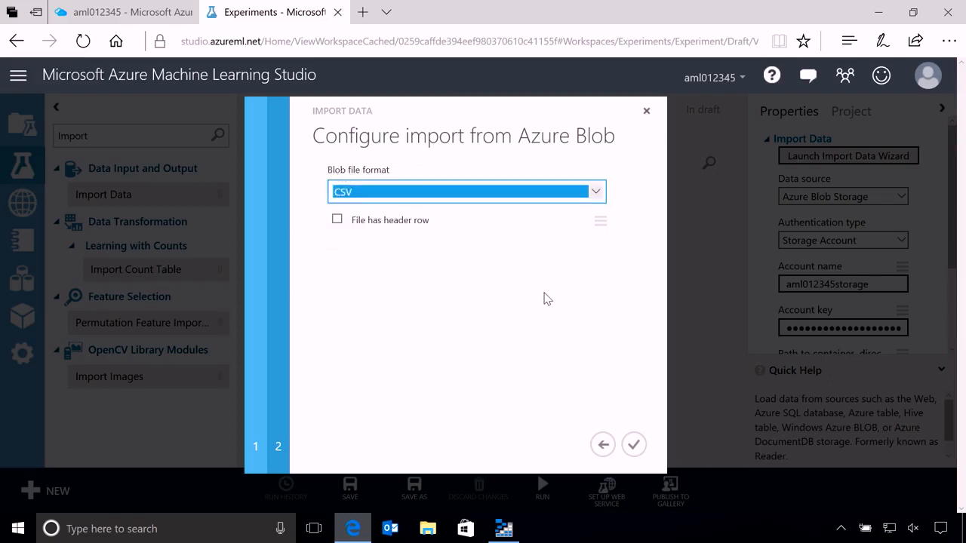
pyautogui.click(635, 446)
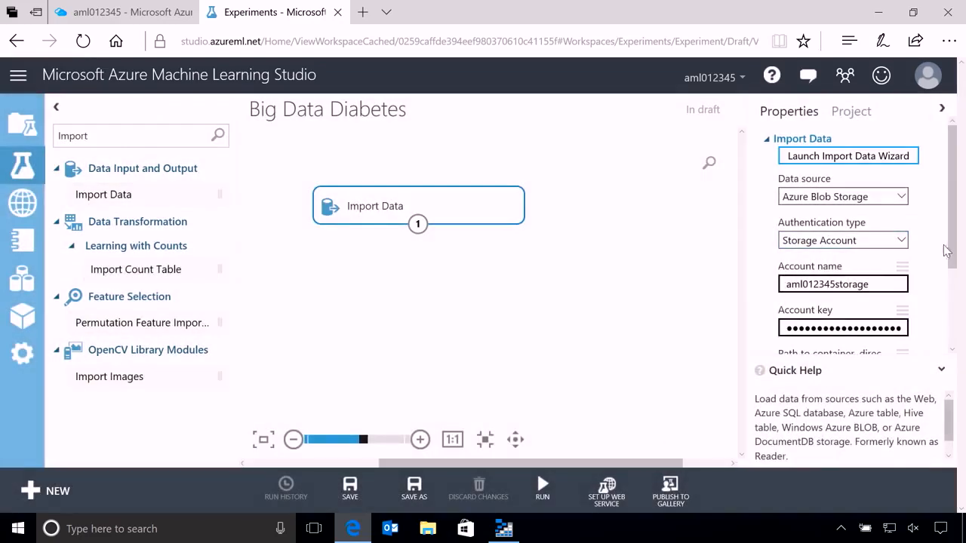
# Check the path and file format in the Import Data module's settings and run the whole experiment
pyautogui.scroll(-3, 944, 336)
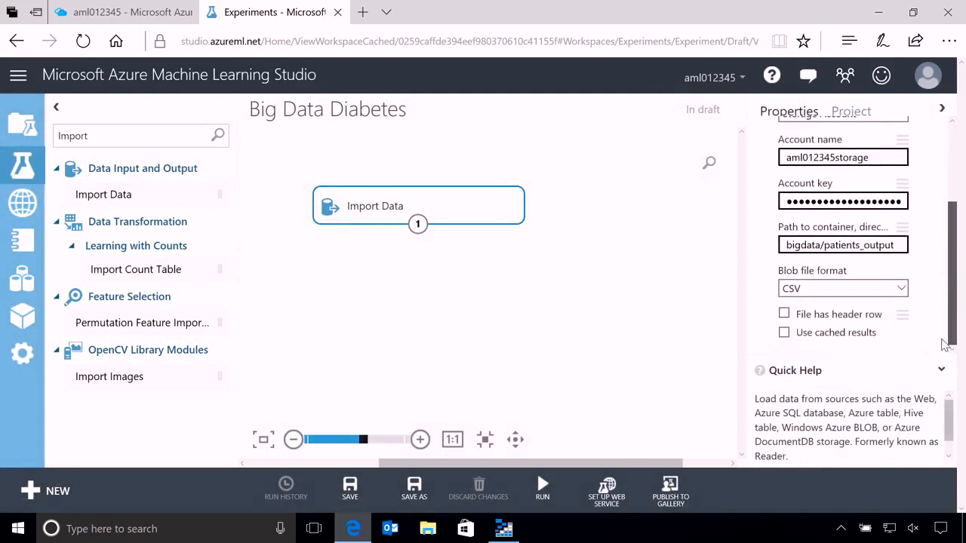
pyautogui.scroll(1, 947, 332)
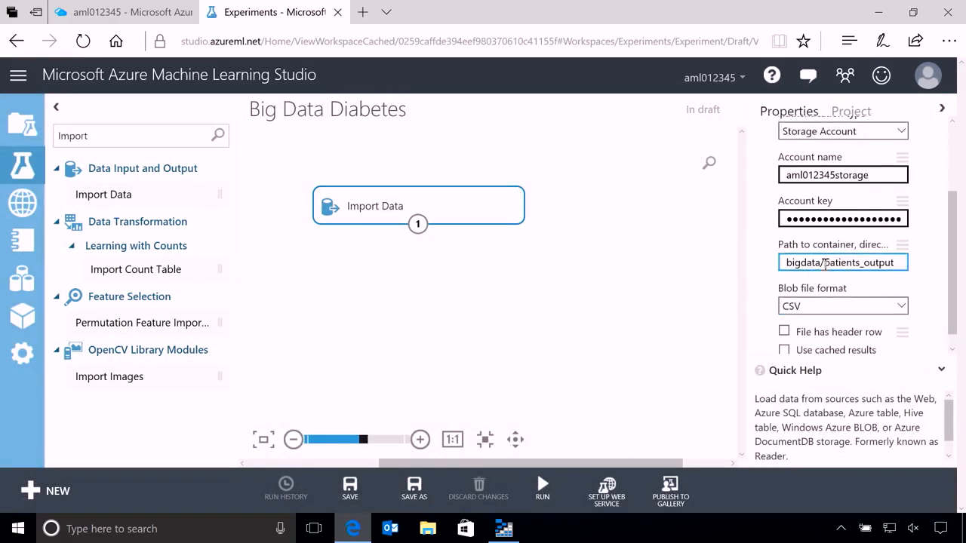
pyautogui.click(898, 262)
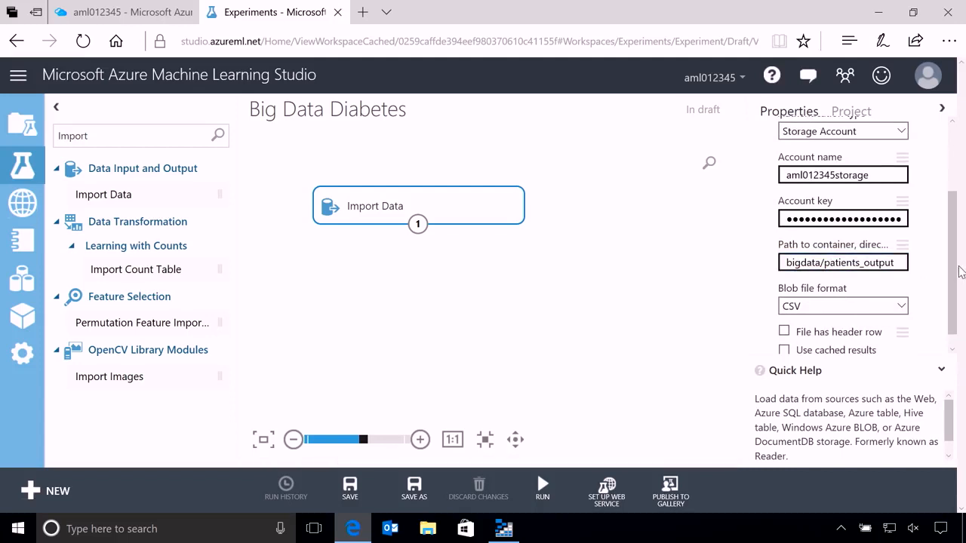
pyautogui.scroll(3, 952, 235)
pyautogui.scroll(3, 952, 235)
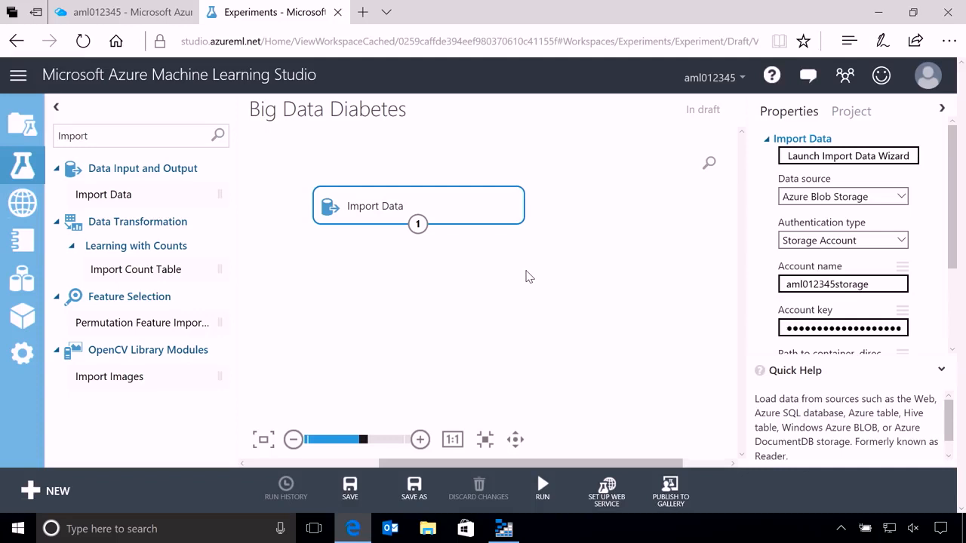
pyautogui.moveTo(539, 483)
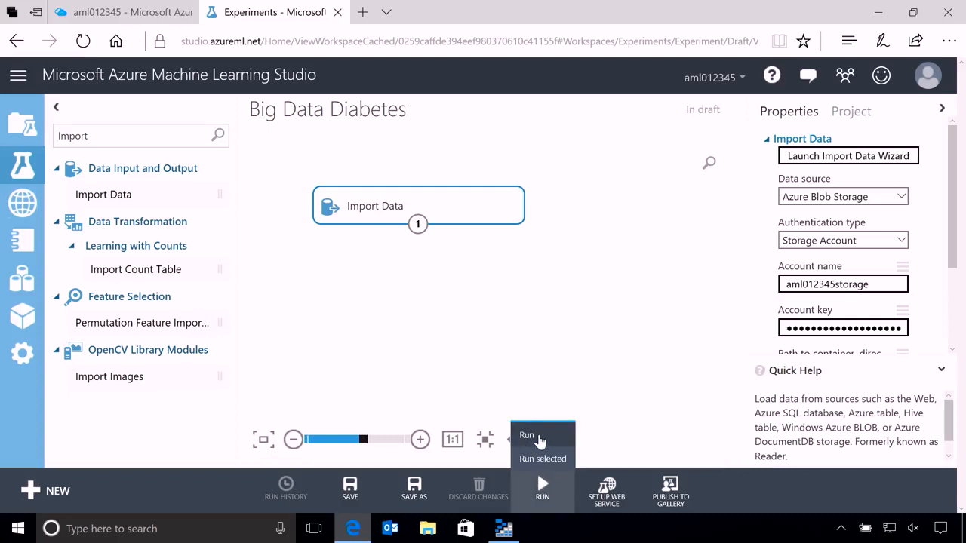
pyautogui.click(528, 444)
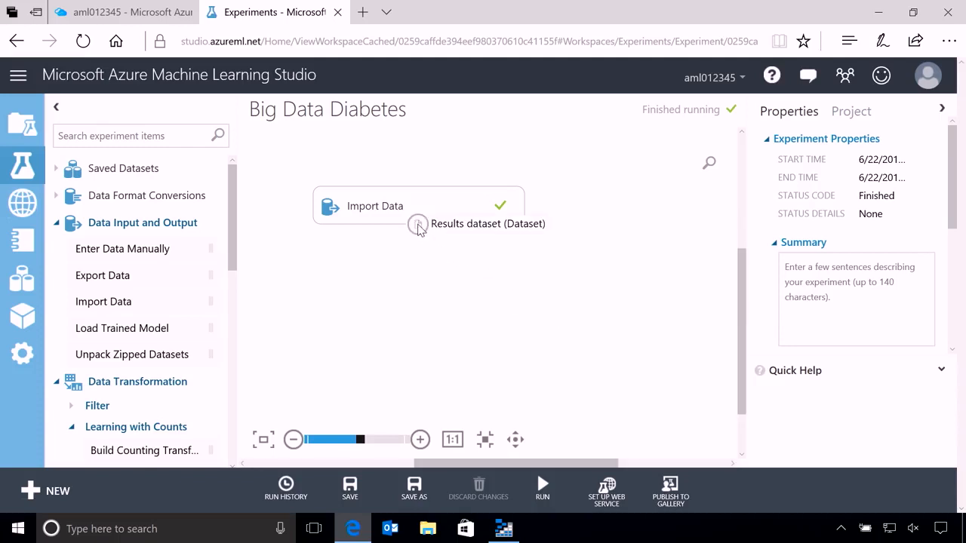
# Visualize the Import Data module's results dataset, examine its columns and close the preview
pyautogui.rightClick(433, 216)
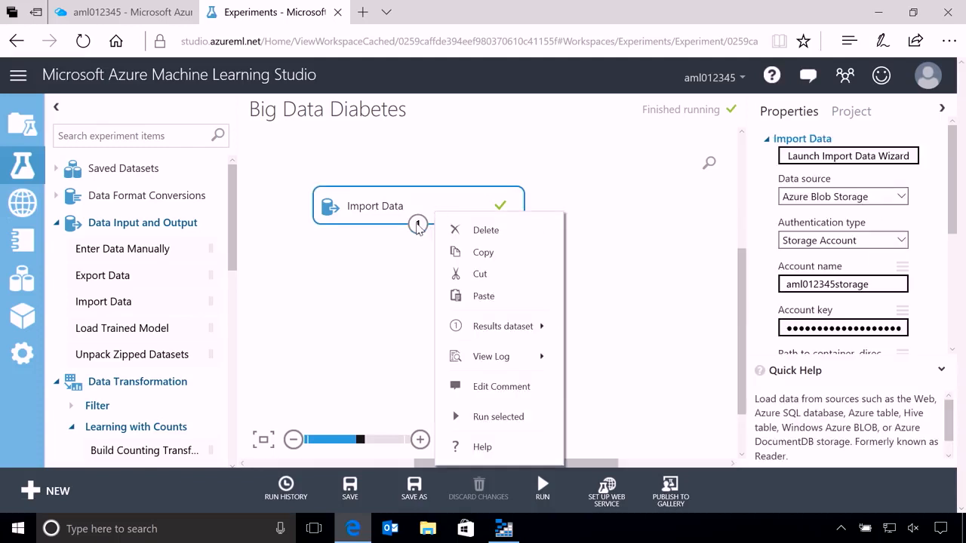
pyautogui.click(418, 226)
pyautogui.rightClick(418, 225)
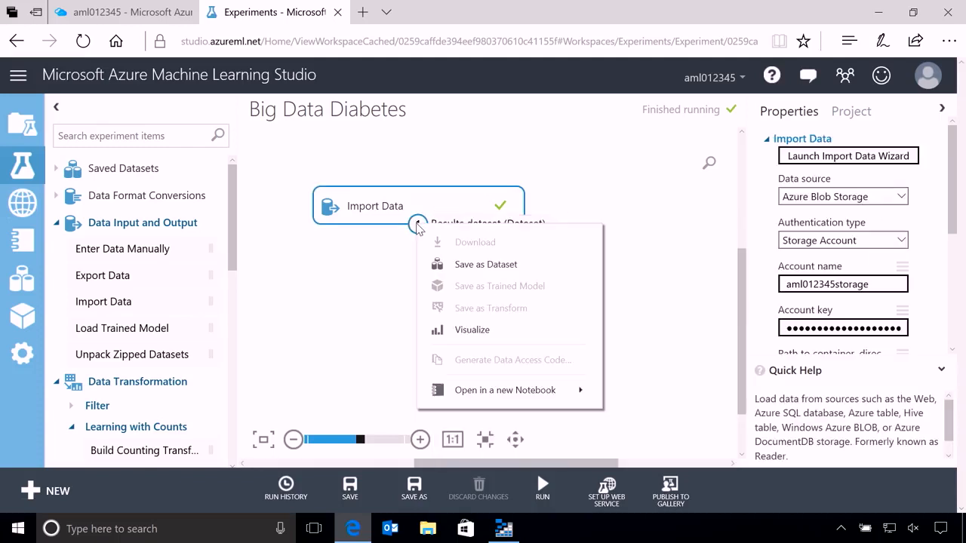
pyautogui.click(473, 330)
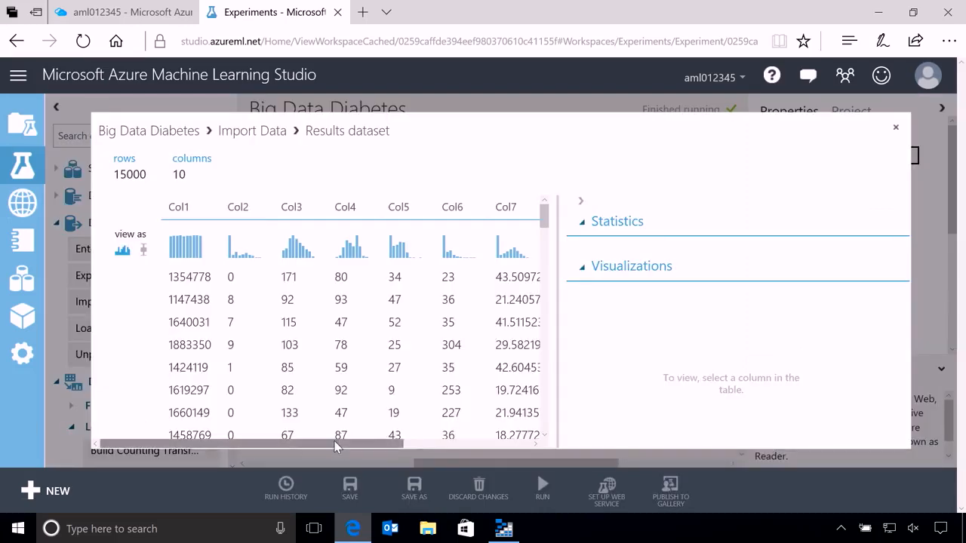
pyautogui.moveTo(335, 446)
pyautogui.mouseDown()
pyautogui.moveTo(491, 447)
pyautogui.moveTo(316, 444)
pyautogui.mouseUp()
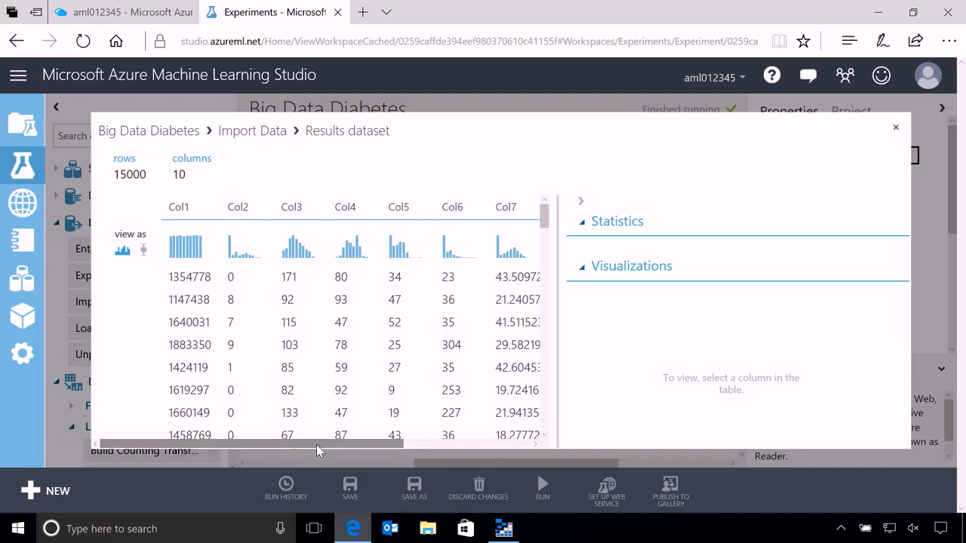
pyautogui.click(897, 131)
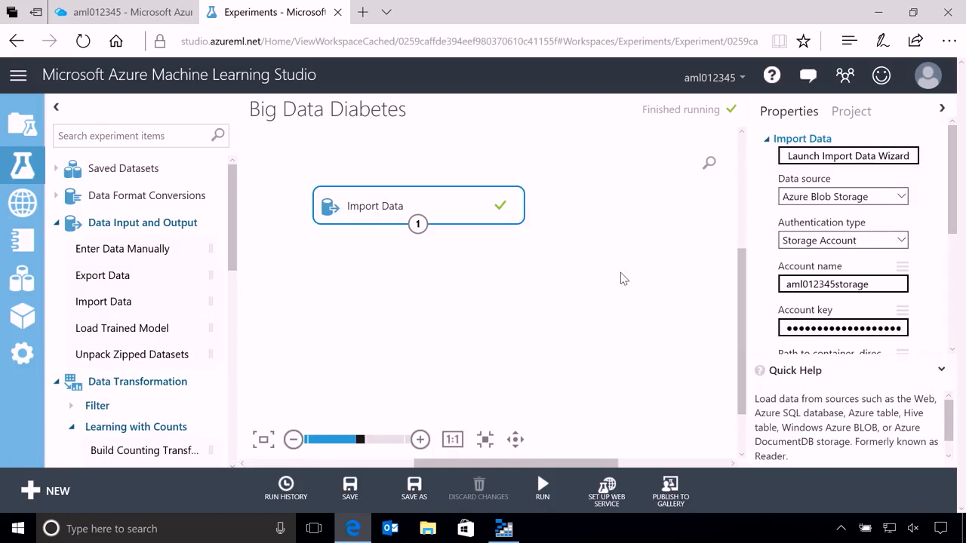
# Add an Edit Metadata module below Import Data and connect the Import Data output to its input
pyautogui.click(131, 135)
pyautogui.write('Edit Me')
pyautogui.moveTo(128, 218); pyautogui.dragTo(411, 296)
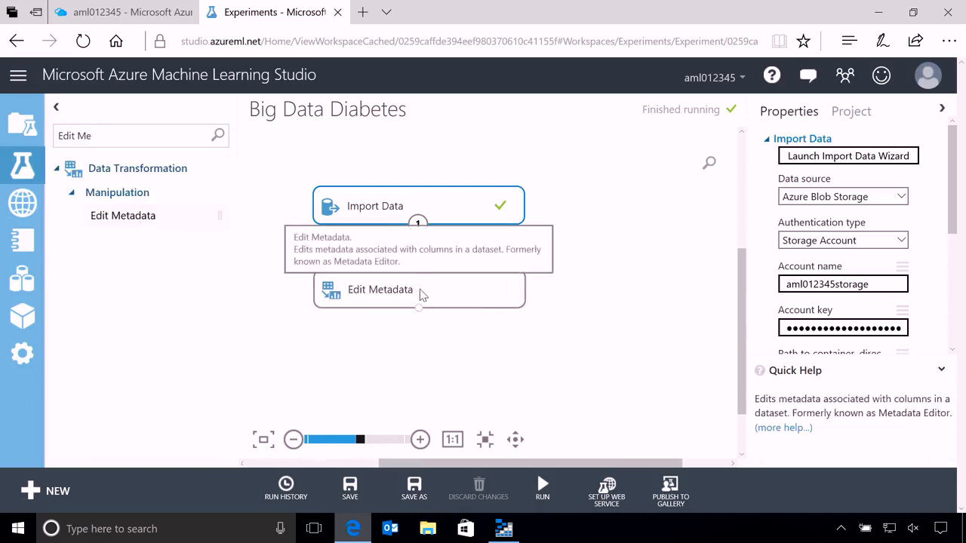
pyautogui.moveTo(418, 224); pyautogui.dragTo(419, 273)
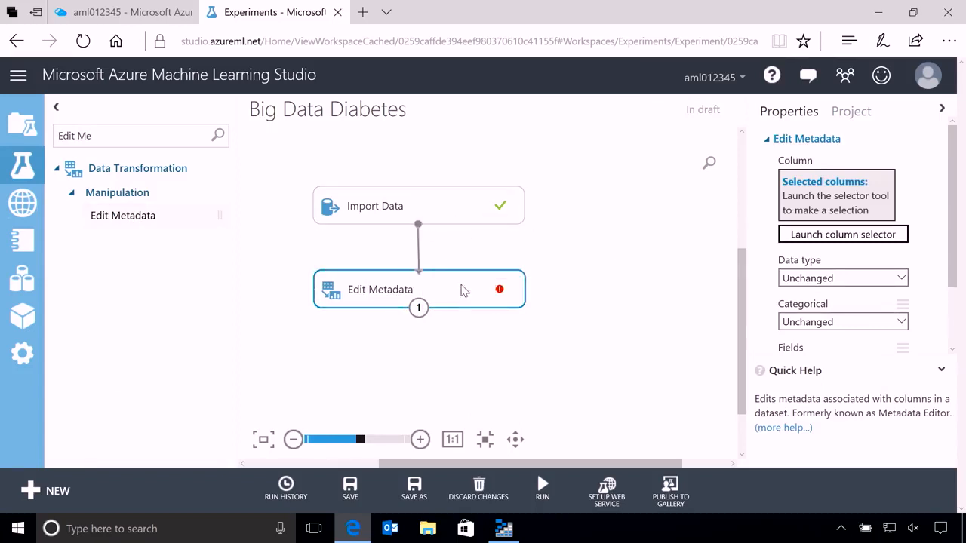
# Select all columns from Col1 through Col10 for the Edit Metadata module
pyautogui.click(821, 241)
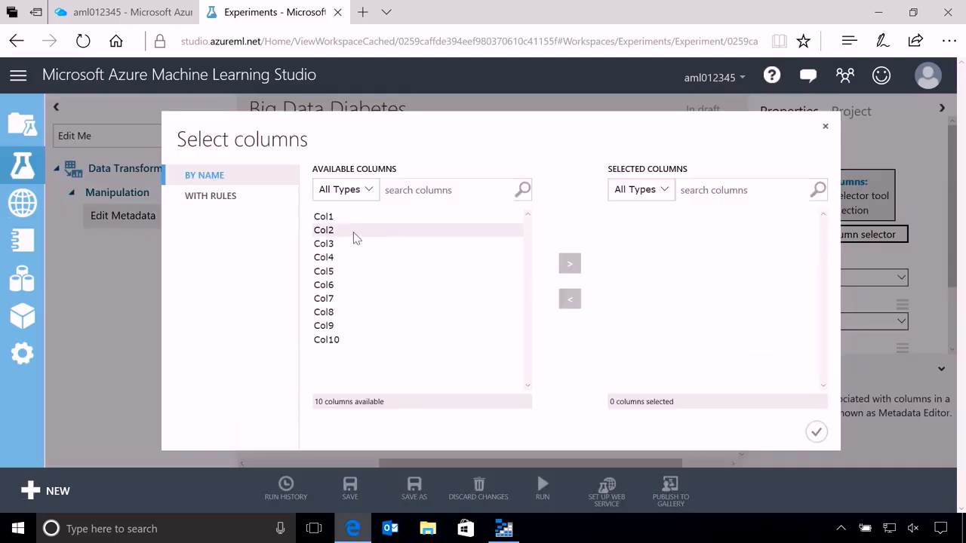
pyautogui.click(355, 219)
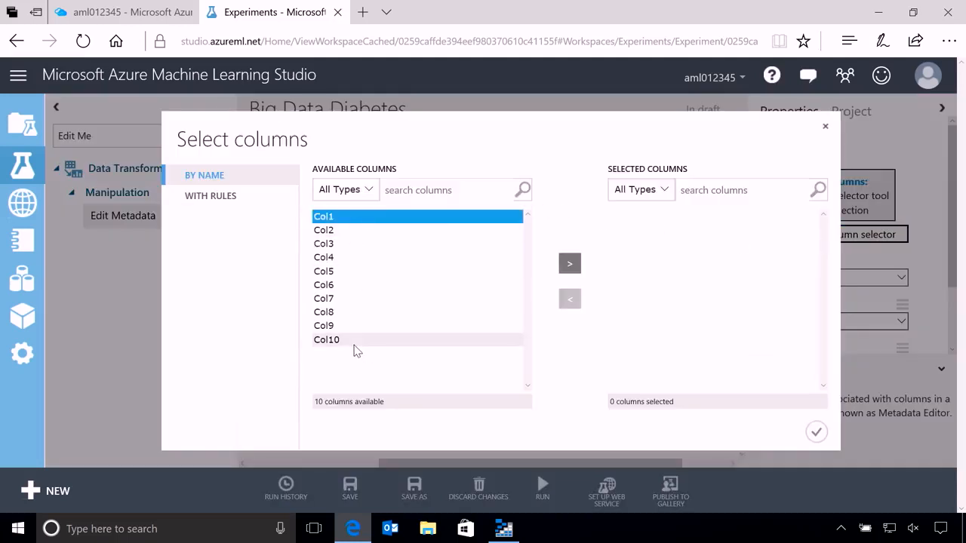
pyautogui.keyDown('shift'); pyautogui.click(354, 339); pyautogui.keyUp('shift')
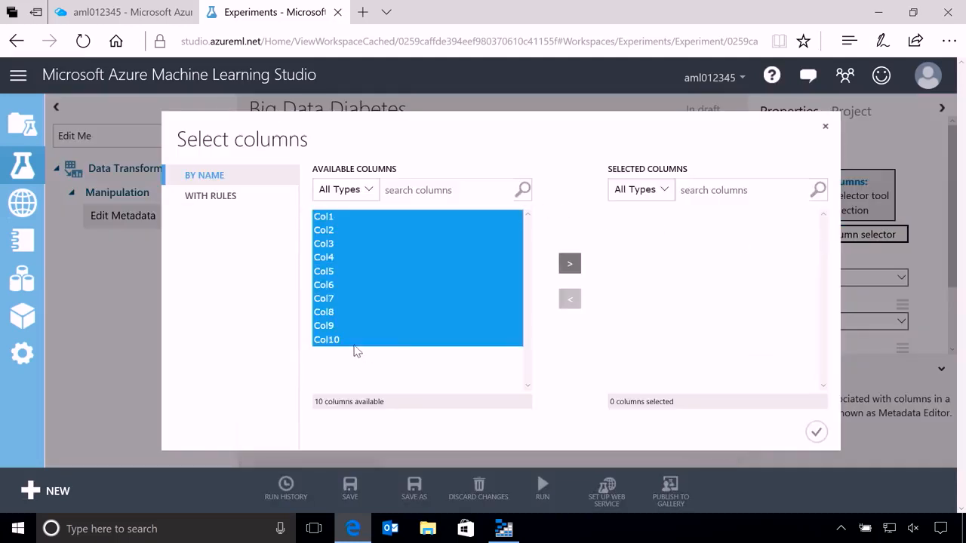
pyautogui.click(569, 266)
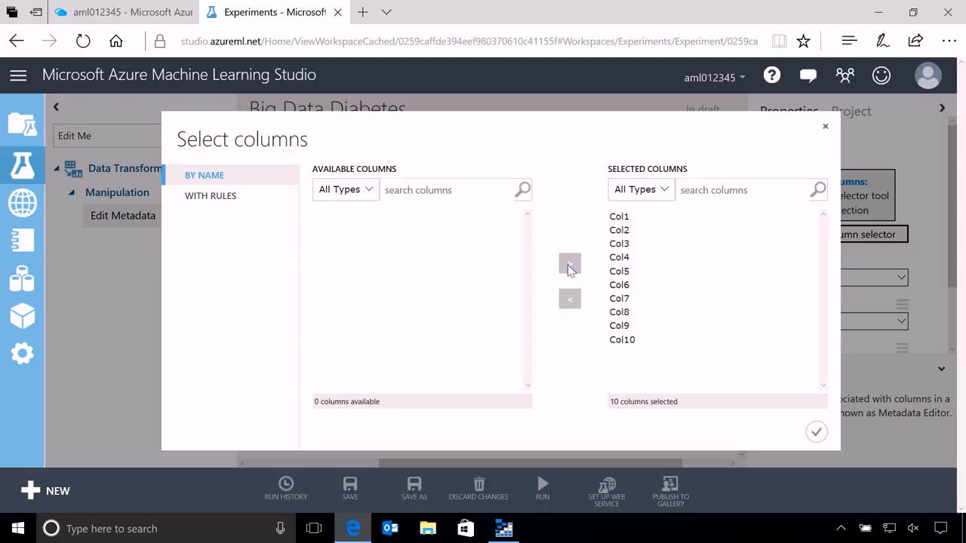
pyautogui.click(816, 434)
# Paste the copied list of new column names, beginning with PatientID, Pregnancies, PlasmaGlucose and DiastolicBloodPressure, into Edit Metadata
pyautogui.moveTo(950, 260); pyautogui.dragTo(952, 344)
pyautogui.click(865, 330)
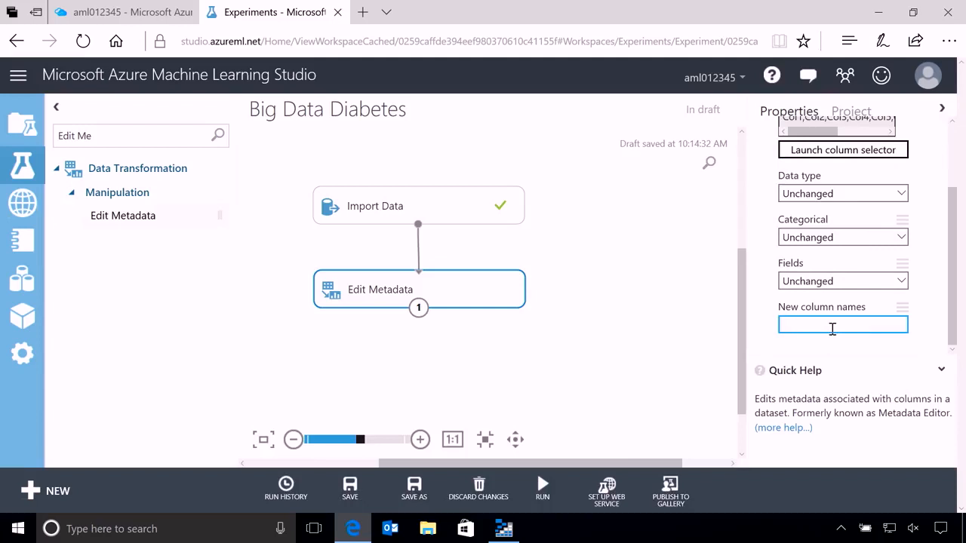
pyautogui.hotkey('ctrl', 'v')
pyautogui.click(688, 279)
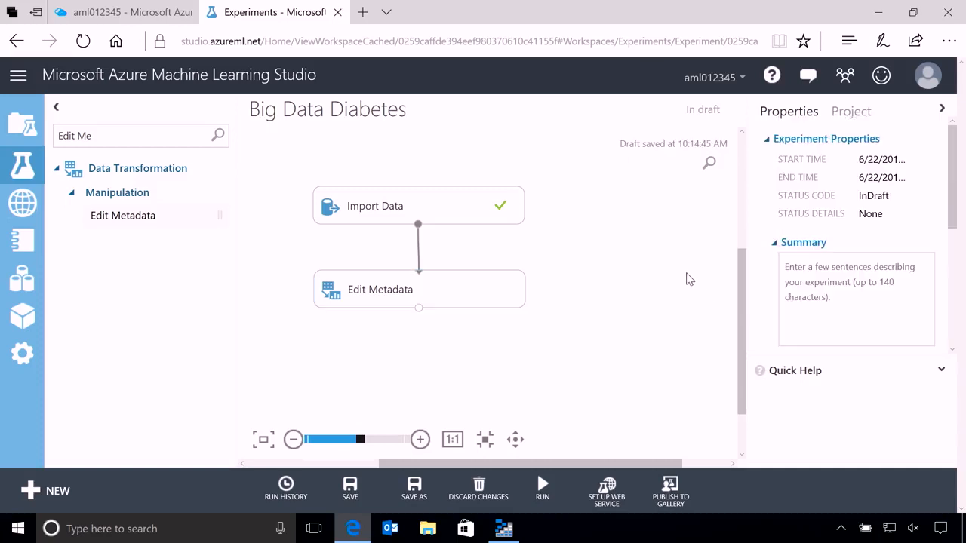
# Enable the use of cached results for the Import Data module
pyautogui.click(452, 210)
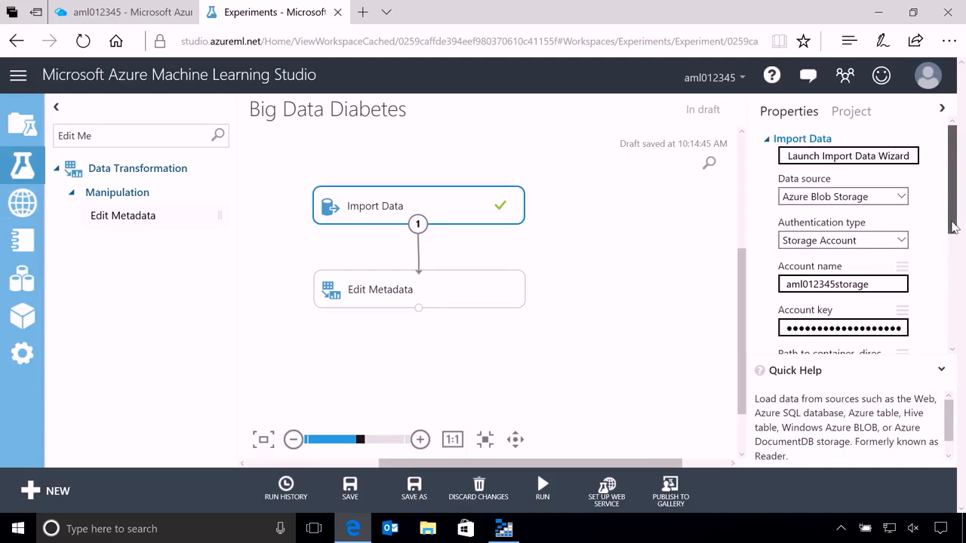
pyautogui.scroll(-2, 956, 288)
pyautogui.scroll(-3, 957, 288)
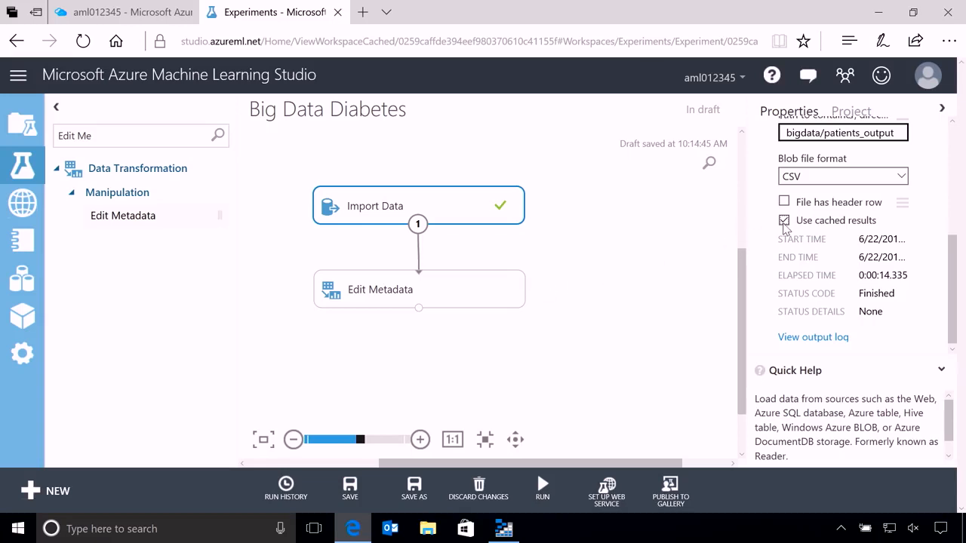
# Run the whole experiment and visualize the Edit Metadata module's results dataset to check the column names
pyautogui.click(479, 294)
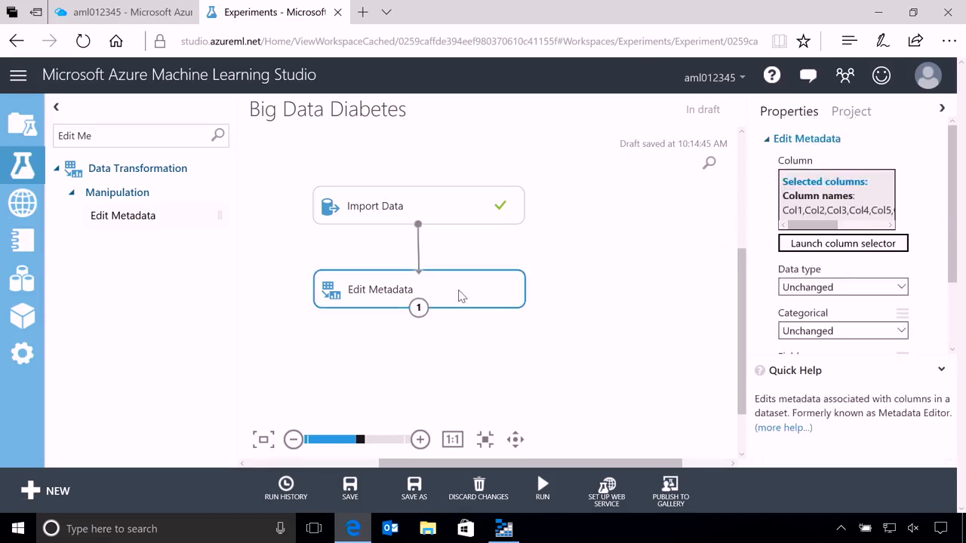
pyautogui.click(541, 486)
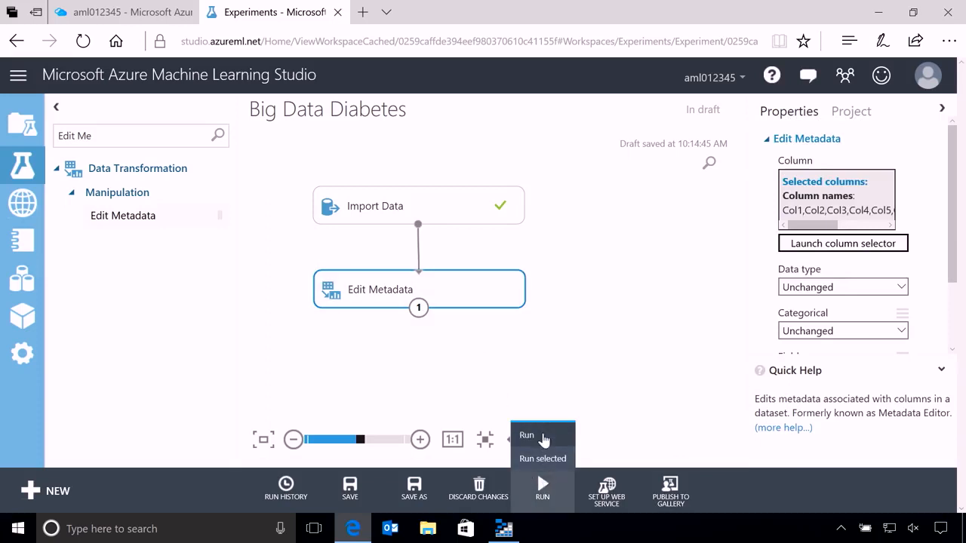
pyautogui.click(540, 436)
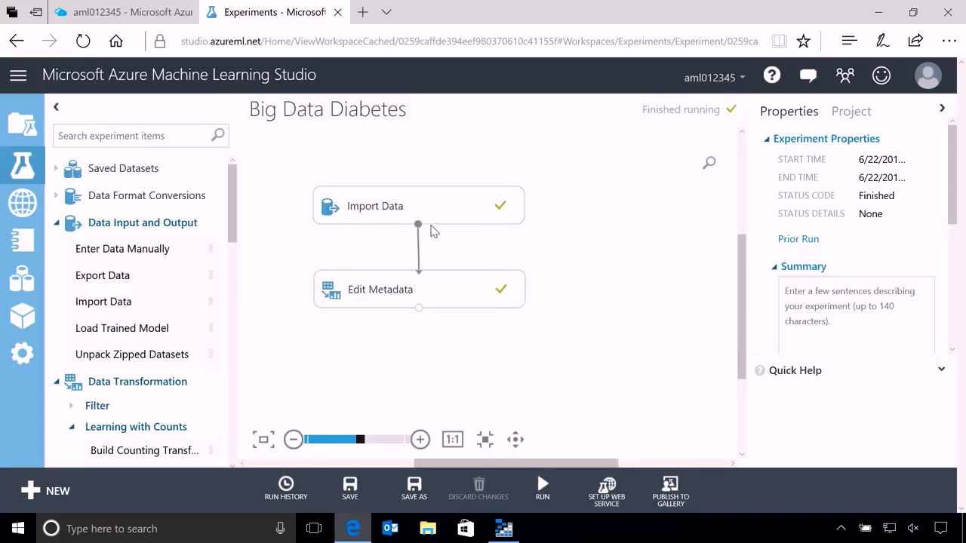
pyautogui.rightClick(419, 308)
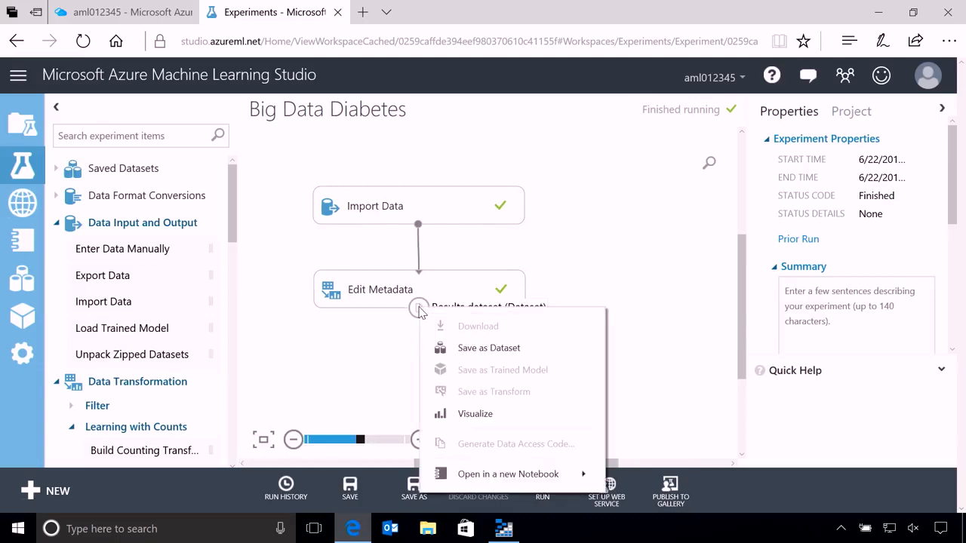
pyautogui.click(475, 414)
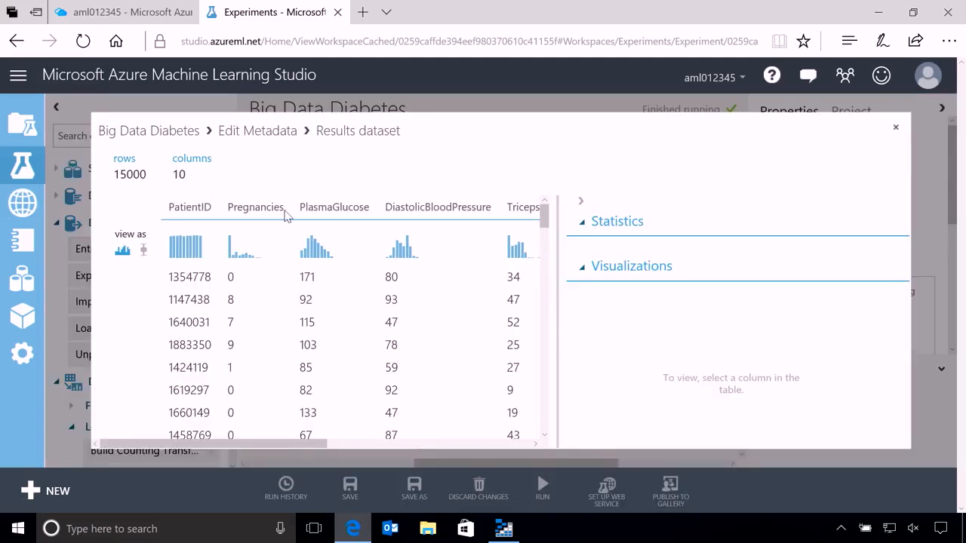